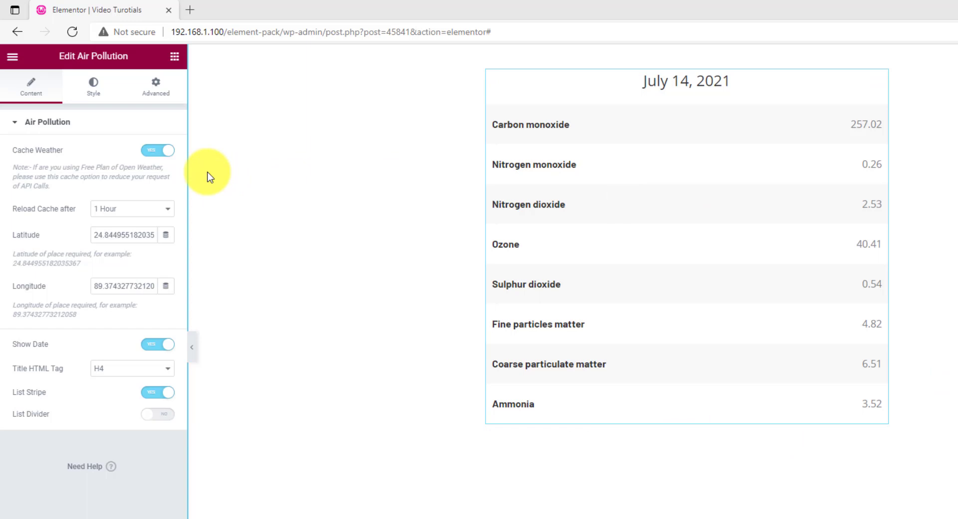
Keep weather caching enabled for the Air Pollution widget and set its cache to reload after 6 hours.
click(156, 156)
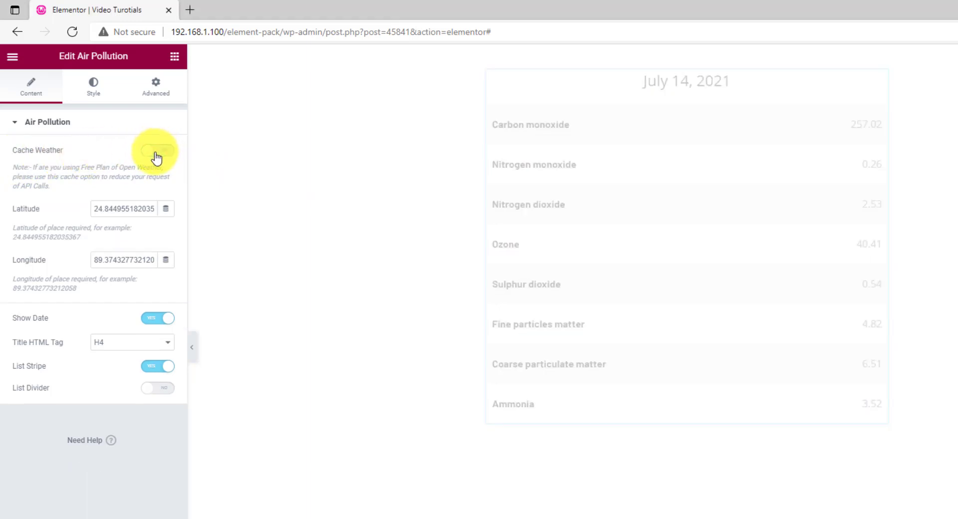
click(156, 157)
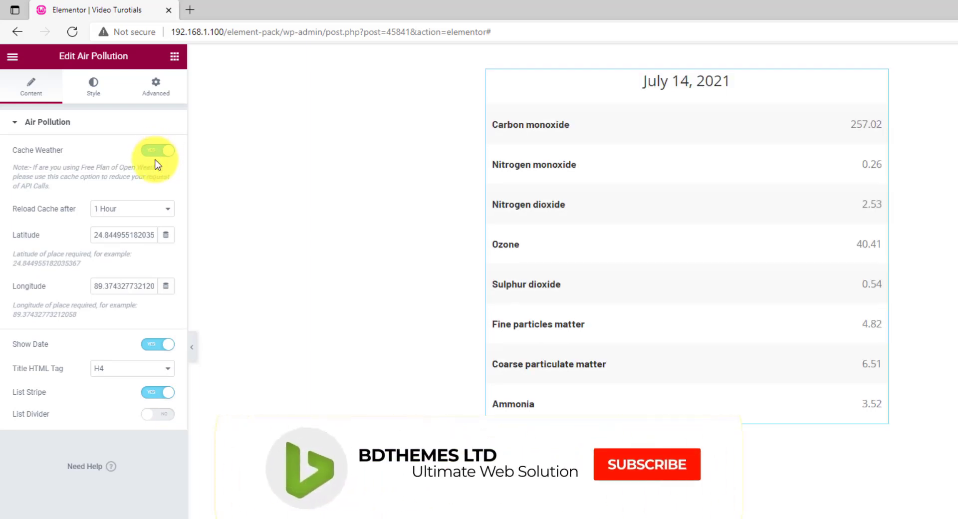
click(139, 210)
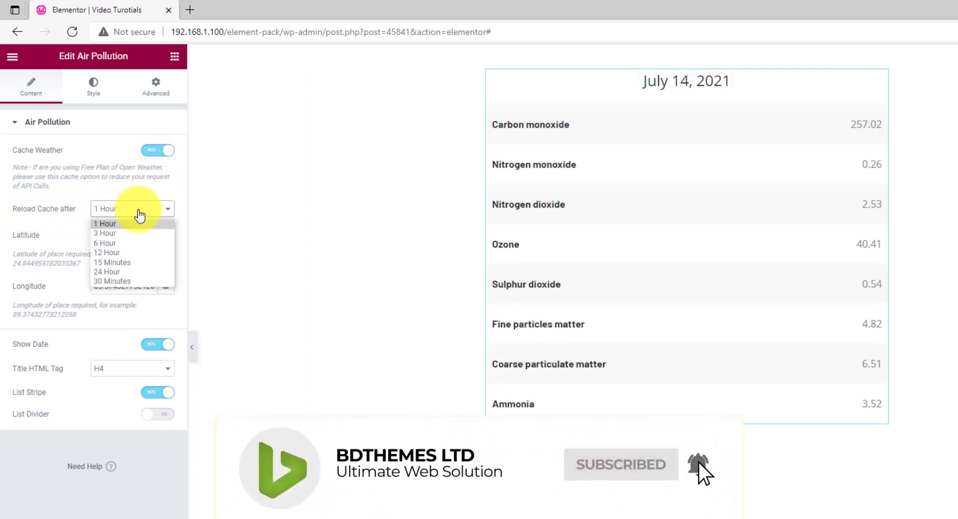
click(134, 245)
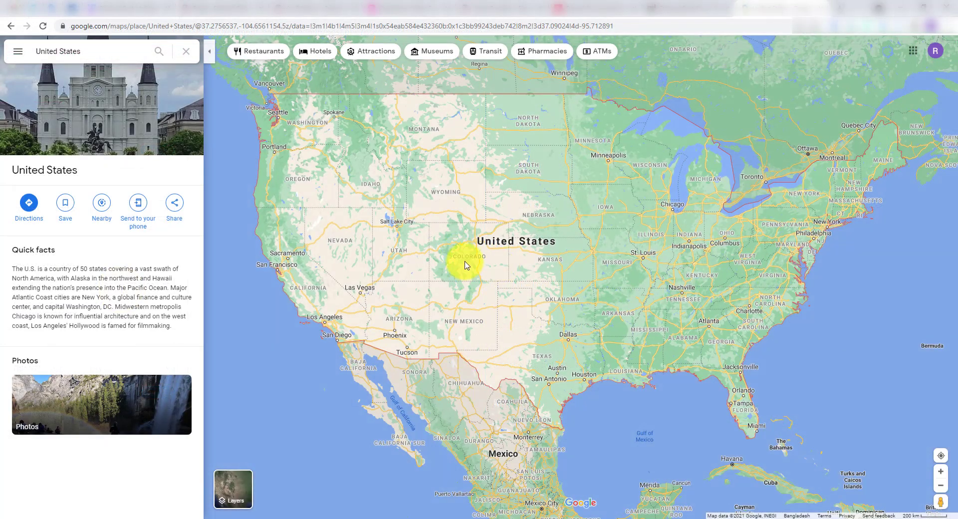
In Google Maps, look up the latitude and longitude of a point near Las Vegas and of one in Colorado.
right_click(361, 291)
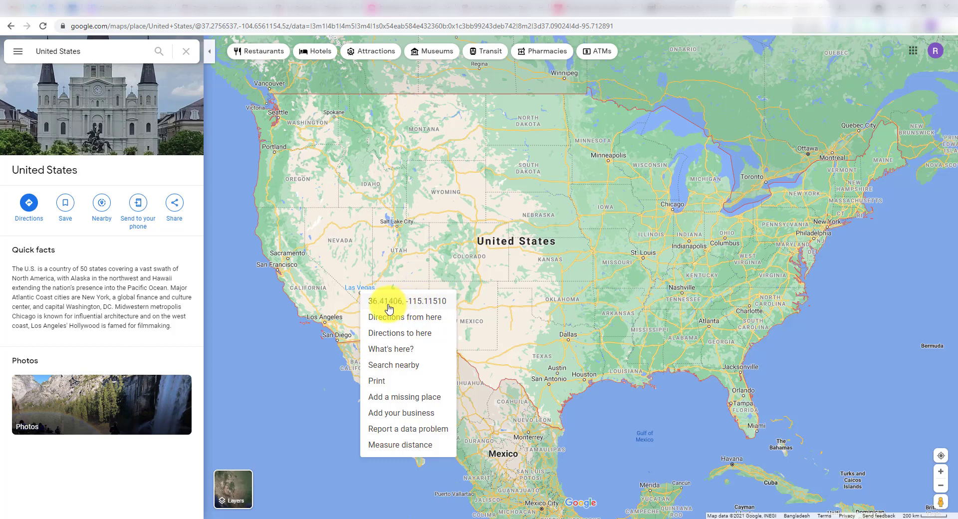
click(479, 303)
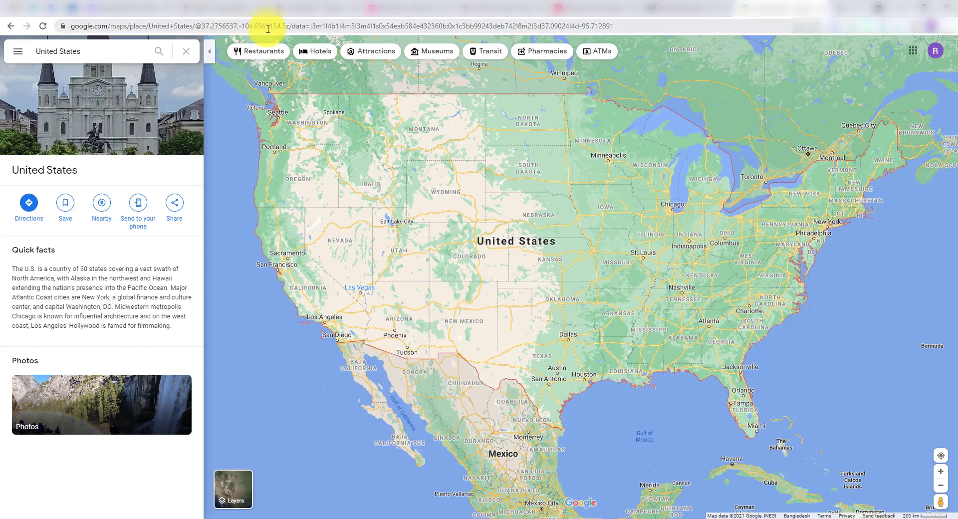
click(467, 261)
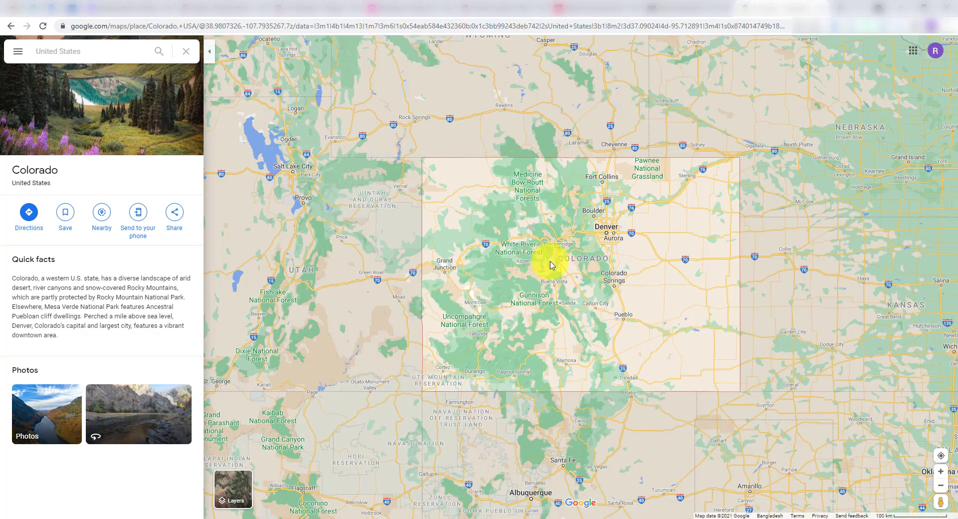
right_click(579, 260)
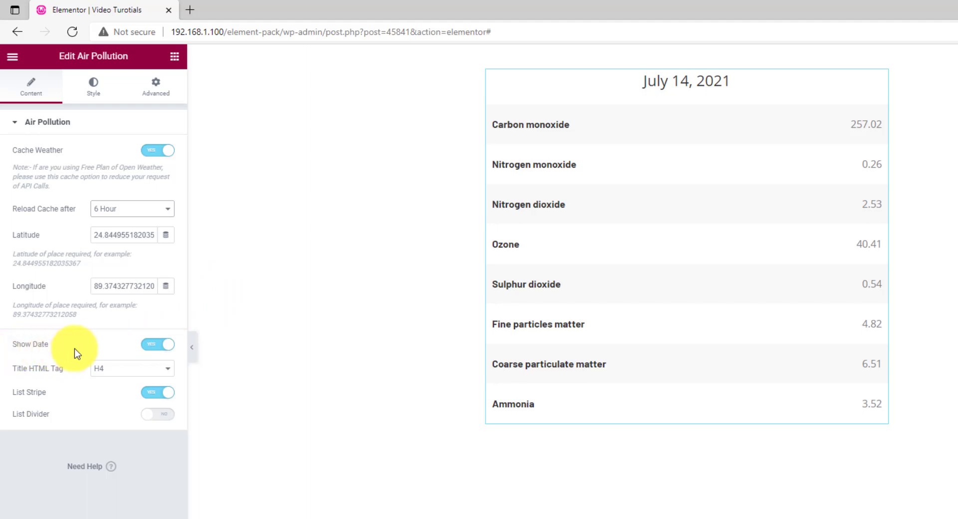
Try the Air Pollution list without its date and without its row stripes, restoring each setting.
click(152, 349)
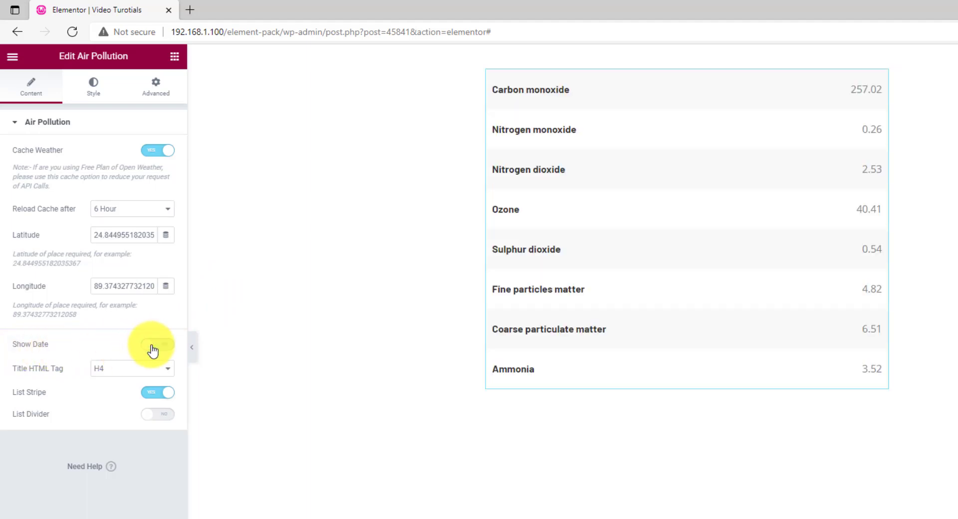
click(152, 349)
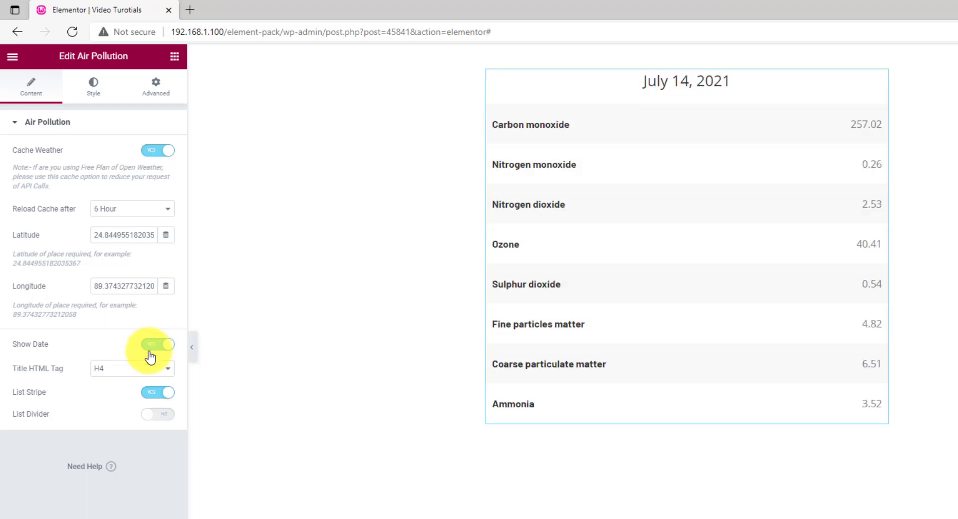
click(148, 396)
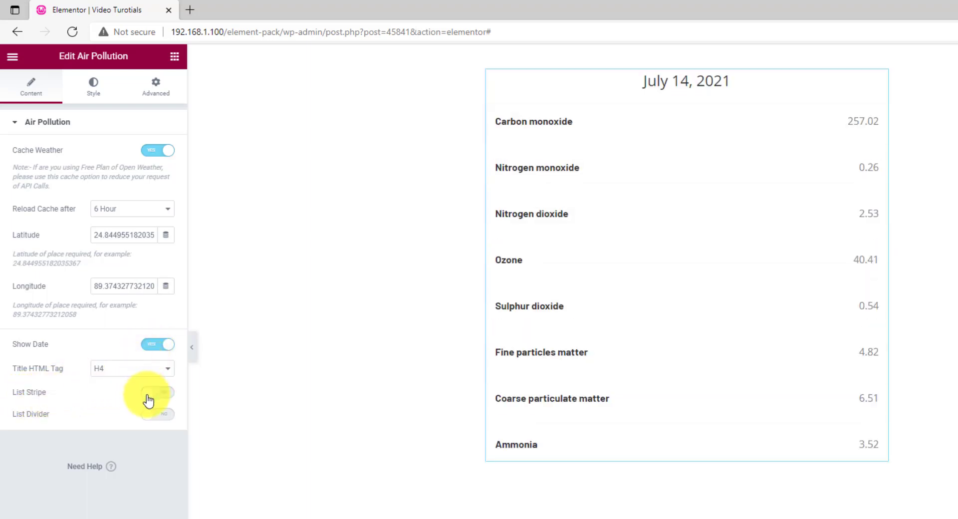
click(148, 400)
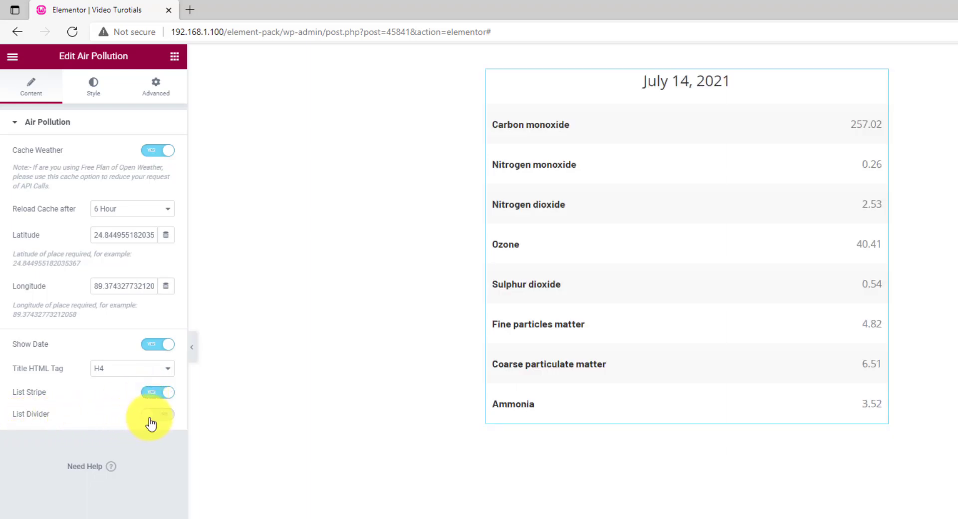
Enable the divider between the rows of the Air Pollution list.
click(150, 420)
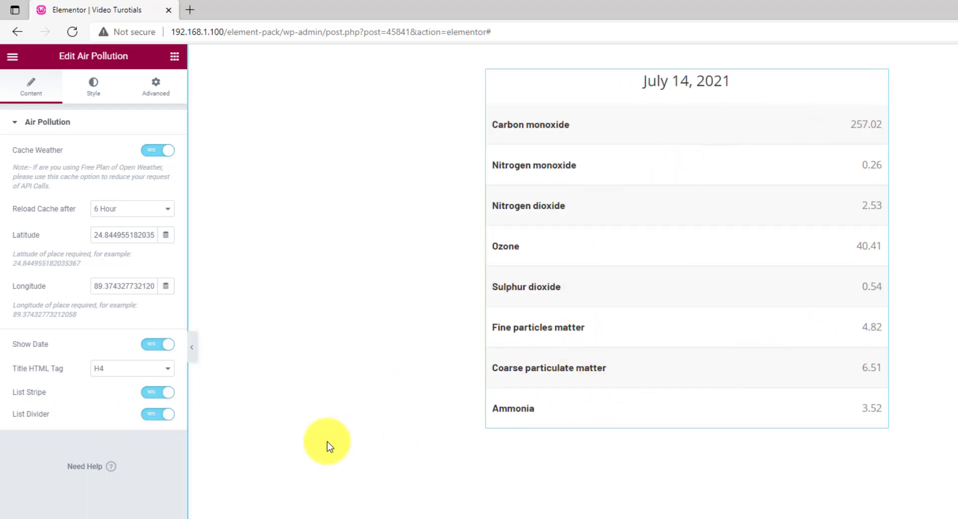
Give the list stripes a solid background color of #F9B106 with the opacity lowered to make #F9B10621.
click(94, 100)
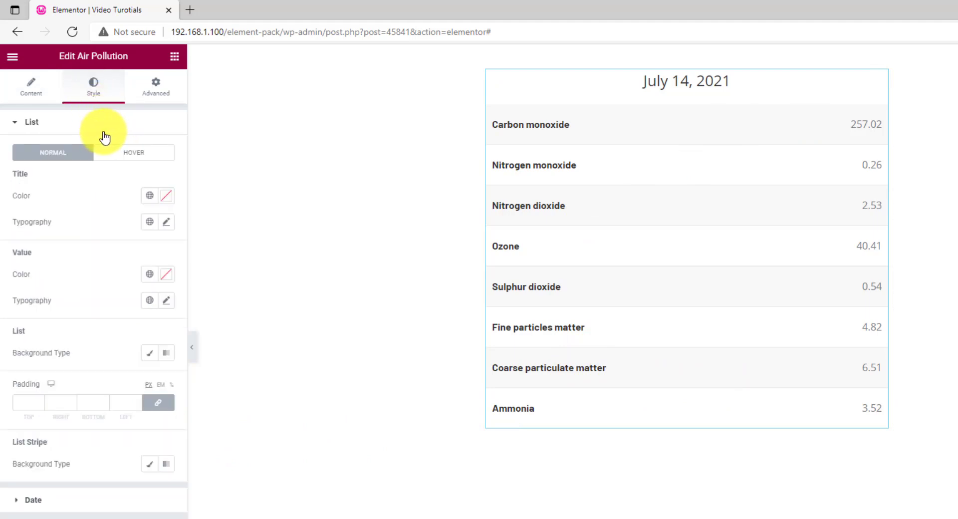
click(148, 469)
click(161, 493)
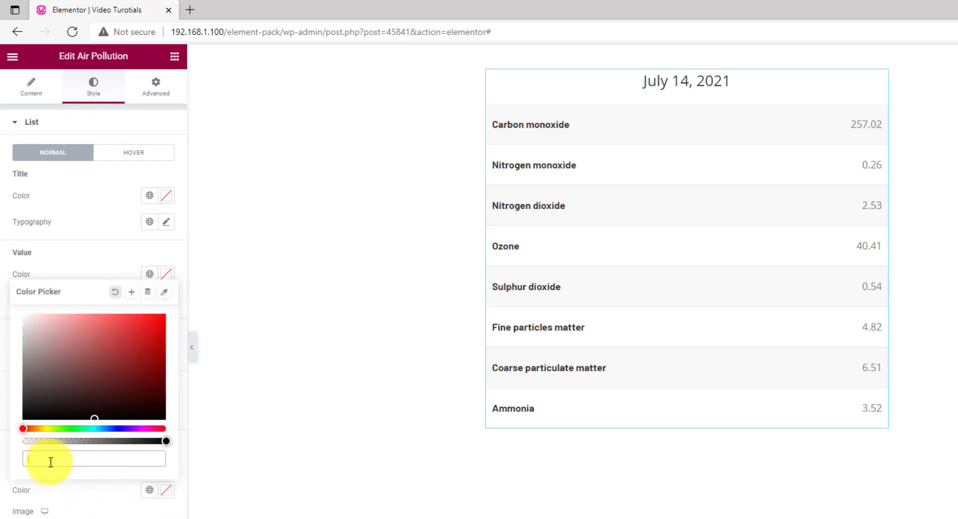
text(#F9B106)
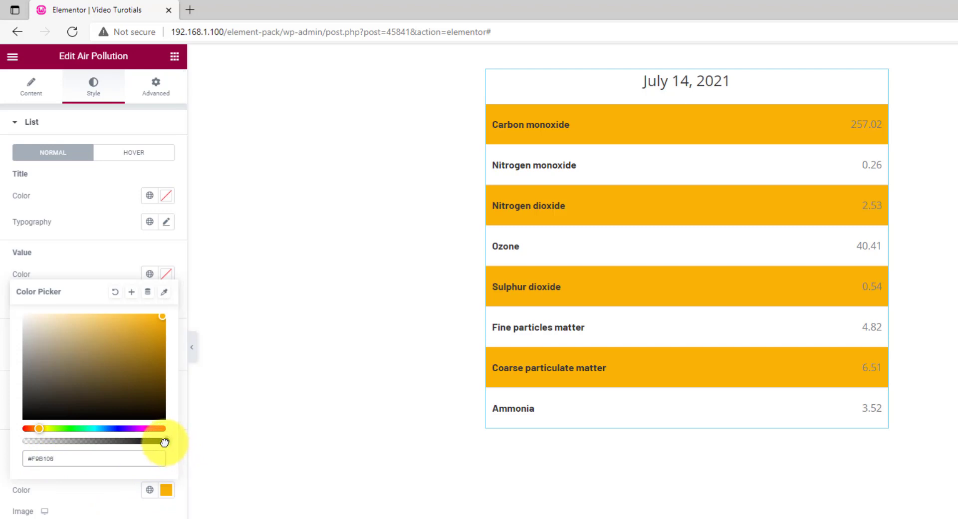
drag(165, 441, 44, 444)
click(98, 269)
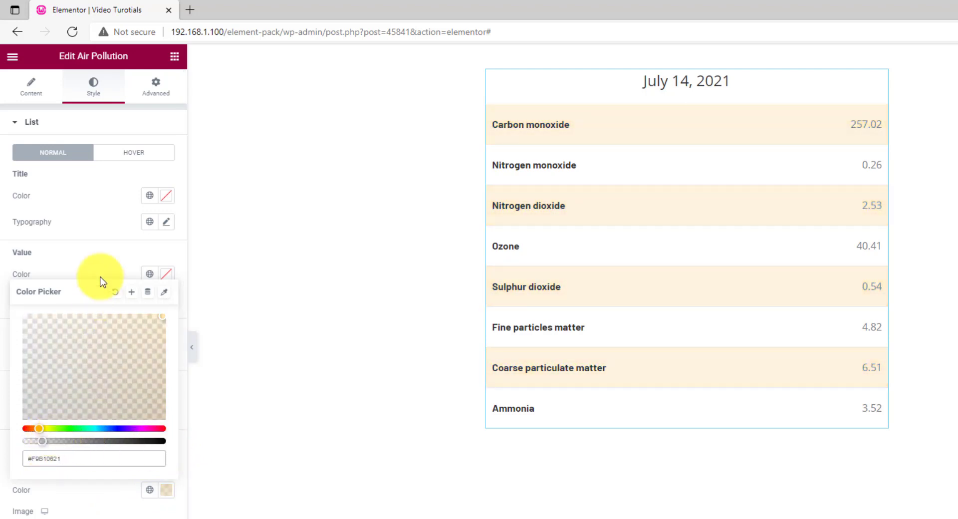
Set the list's hover state to a solid background using the orange color #F9B106.
click(136, 155)
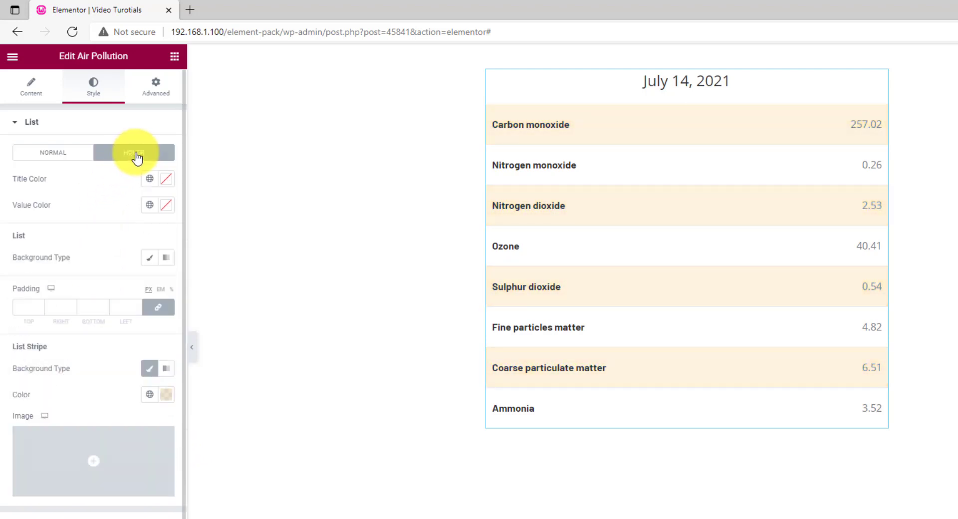
click(149, 257)
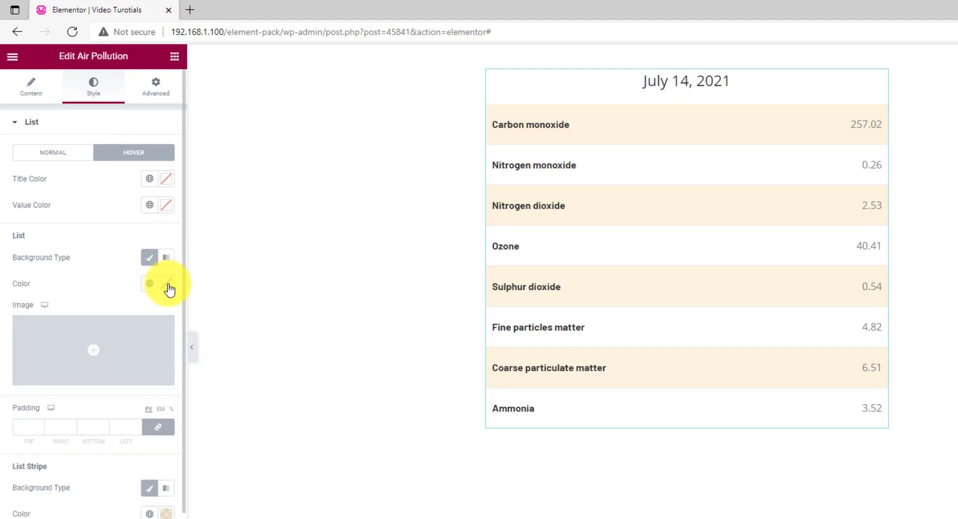
click(167, 285)
key(ctrl+v)
click(115, 285)
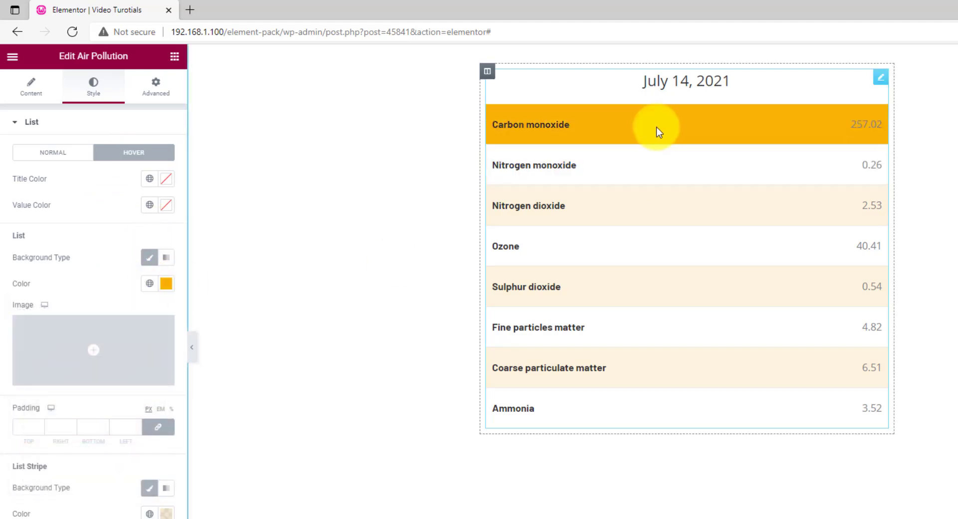
Set the list's hover title color to #FFFFFF and its hover value color to the copied color.
click(165, 179)
text(#ffffff)
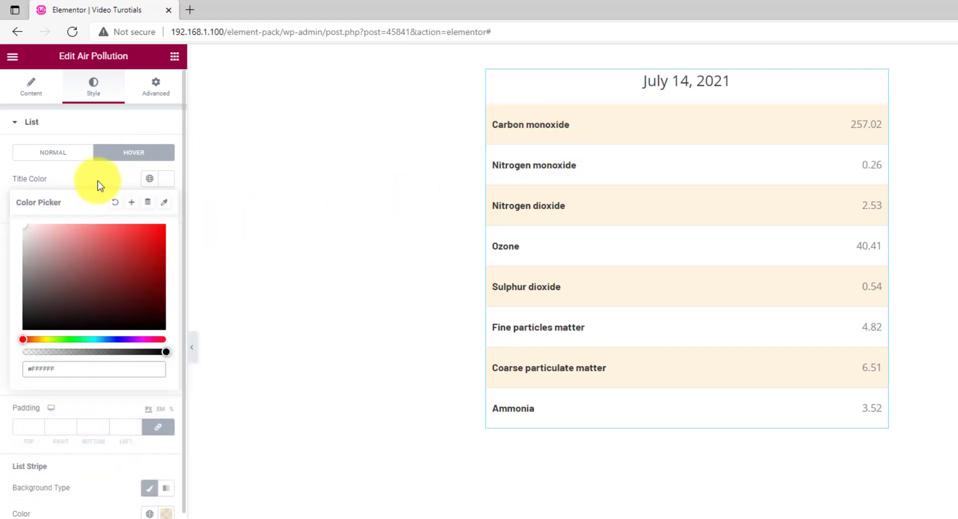
click(97, 184)
click(163, 212)
key(ctrl+v)
click(82, 198)
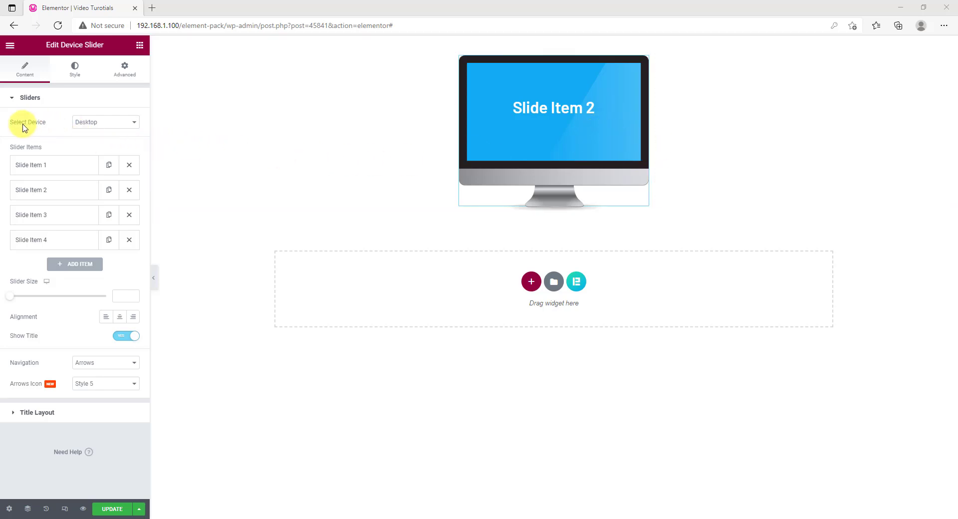
Set the Device Slider widget's device to Custom.
click(97, 126)
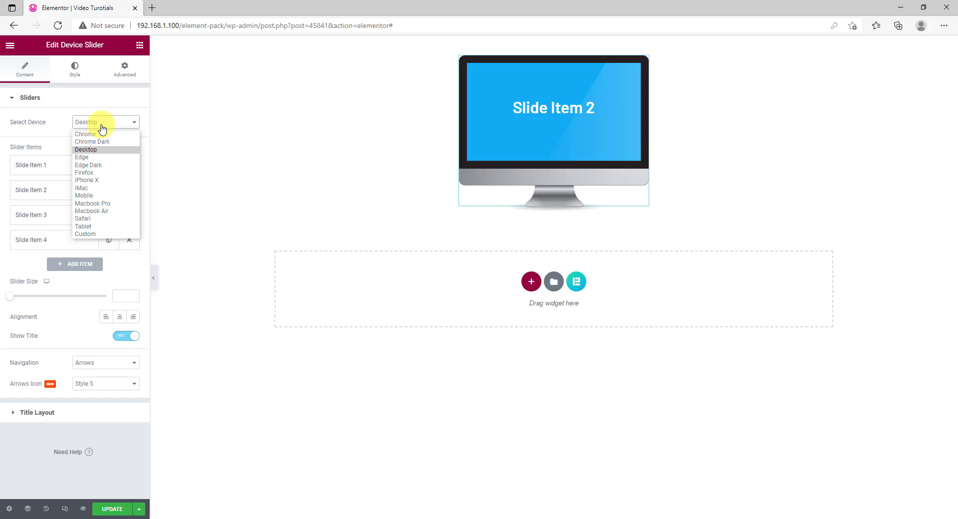
click(85, 233)
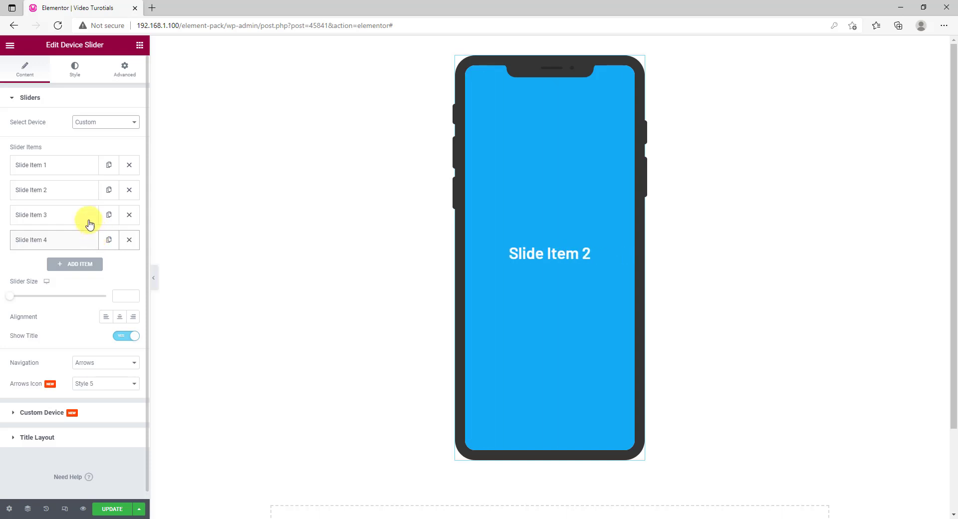
Clear the title of Slide Item 1 and give it the FOOD image loader.jpg as background.
click(63, 166)
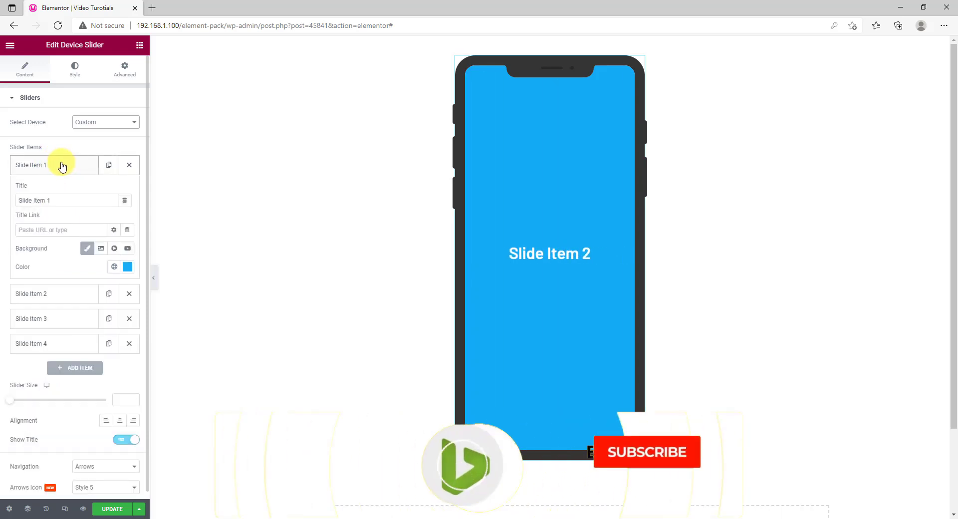
drag(60, 200, 7, 209)
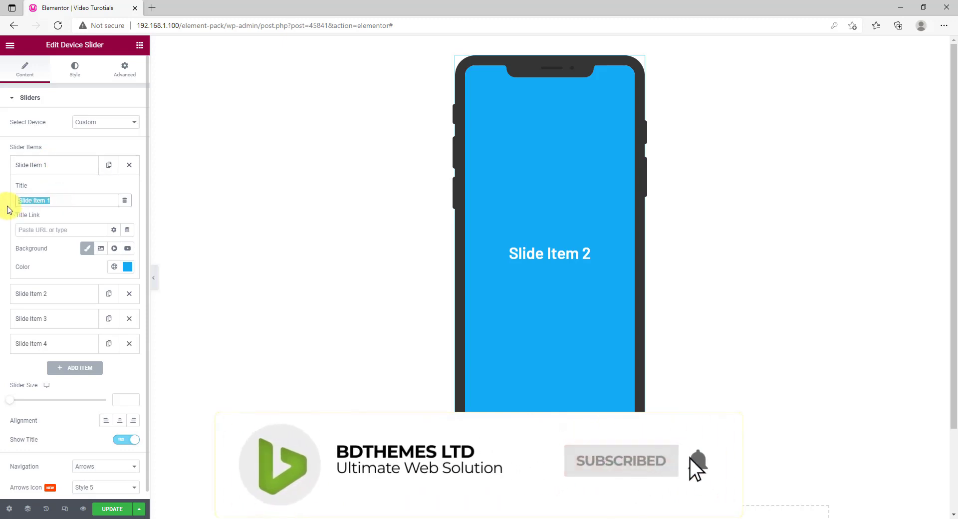
key(BackSpace)
click(102, 220)
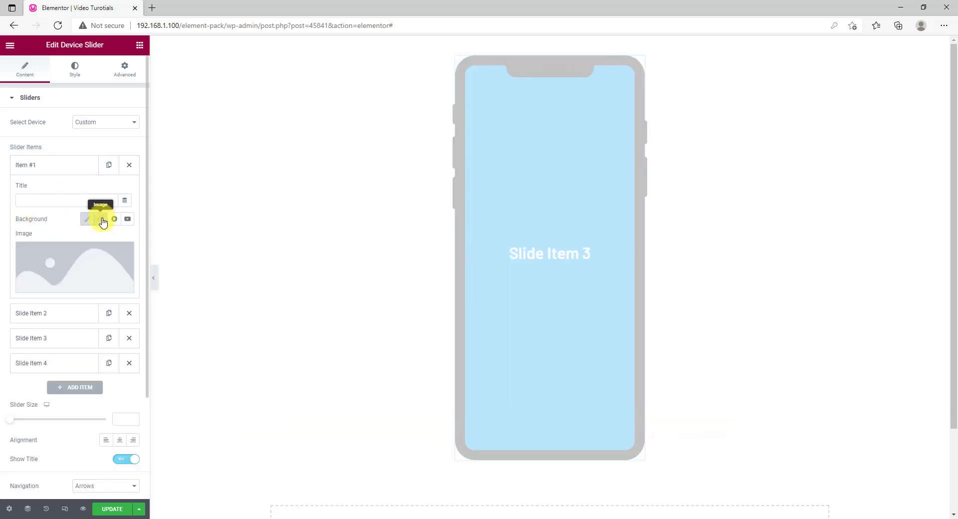
click(75, 256)
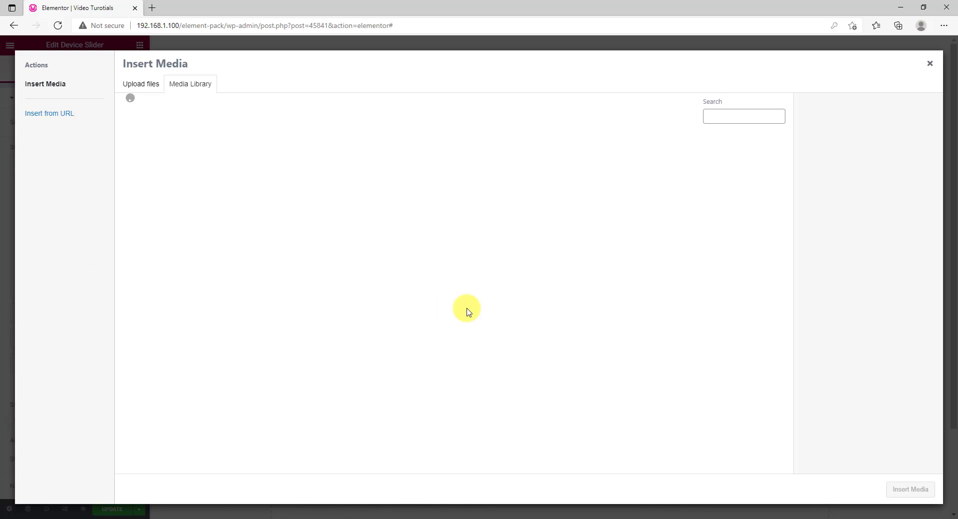
click(460, 312)
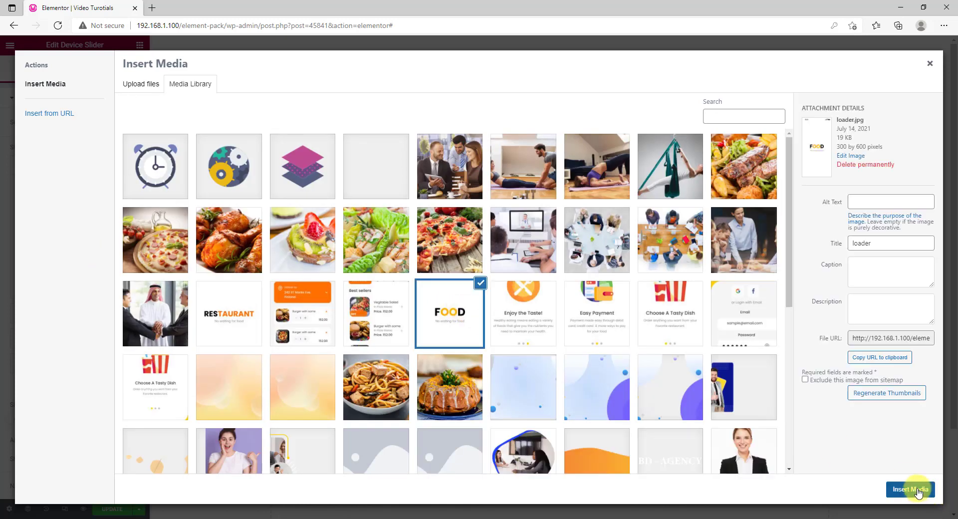
click(915, 487)
Clear the title of Slide Item 2 and use the "Enjoy the Taste!" image from the media library as its background.
click(47, 190)
drag(62, 225, 3, 229)
click(101, 273)
click(75, 277)
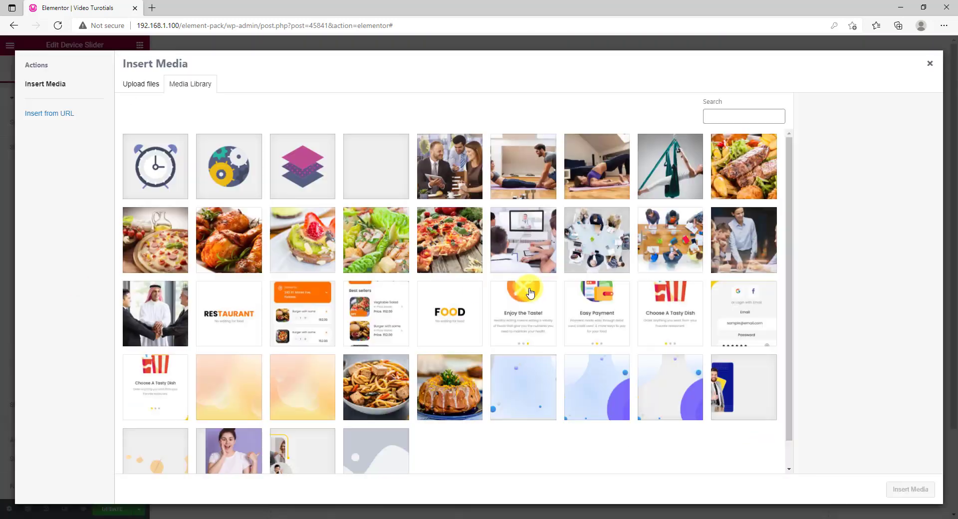
click(553, 309)
click(910, 489)
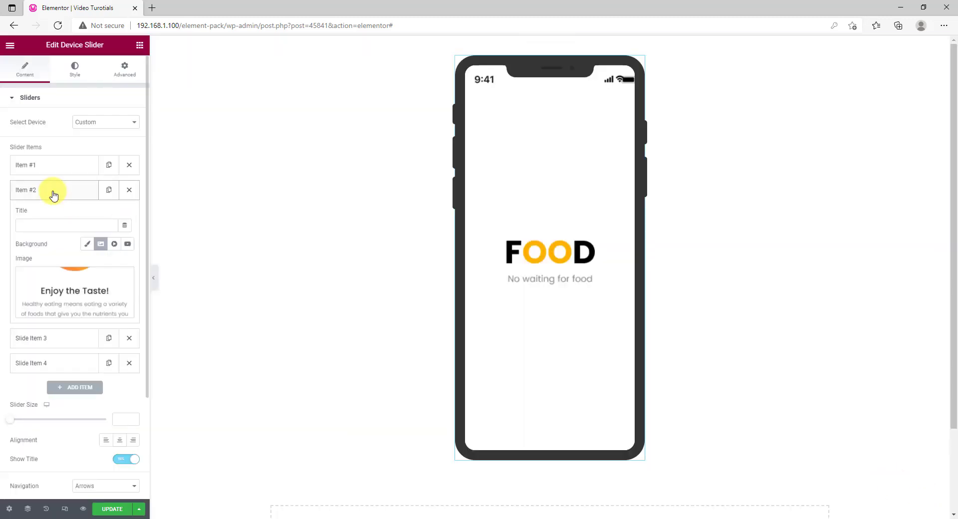
click(51, 190)
Clear the title of Slide Item 3 and use the "Easy Payment" image from the media library as its background.
click(47, 215)
drag(63, 250, 4, 252)
key(BackSpace)
click(98, 273)
click(91, 314)
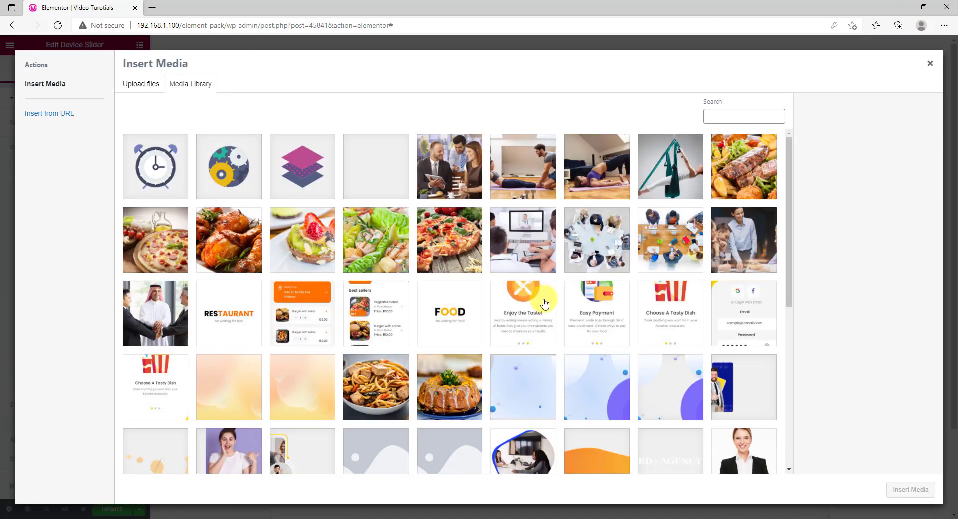
click(599, 306)
click(899, 491)
click(30, 215)
Clear the title of Slide Item 4 and give it the "Choose A Tasty Dish" image Spash-Screen-01.jpg as background.
click(30, 240)
drag(62, 274, 4, 274)
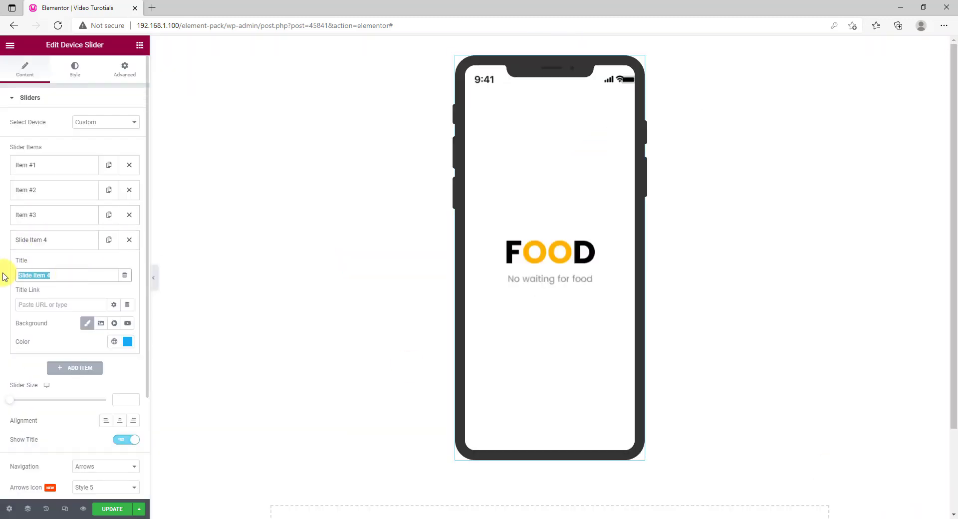
key(BackSpace)
click(98, 295)
click(80, 338)
click(157, 381)
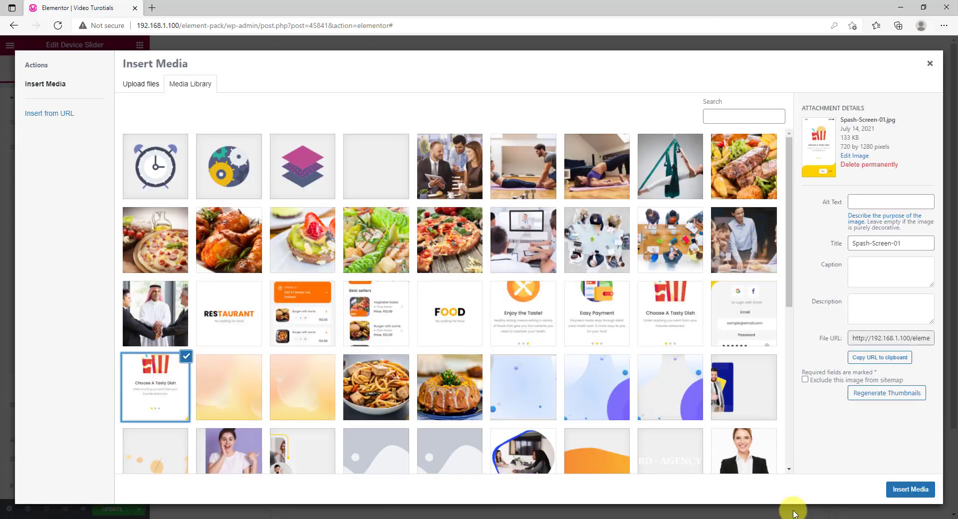
click(910, 489)
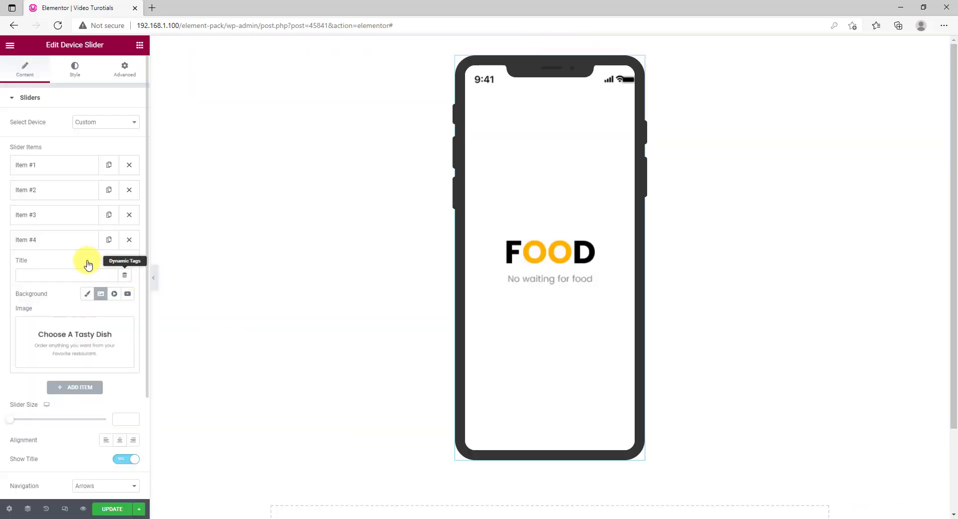
Apply a 400 x 750 slider ratio to the custom device and hide all three left buttons and both right buttons.
click(60, 243)
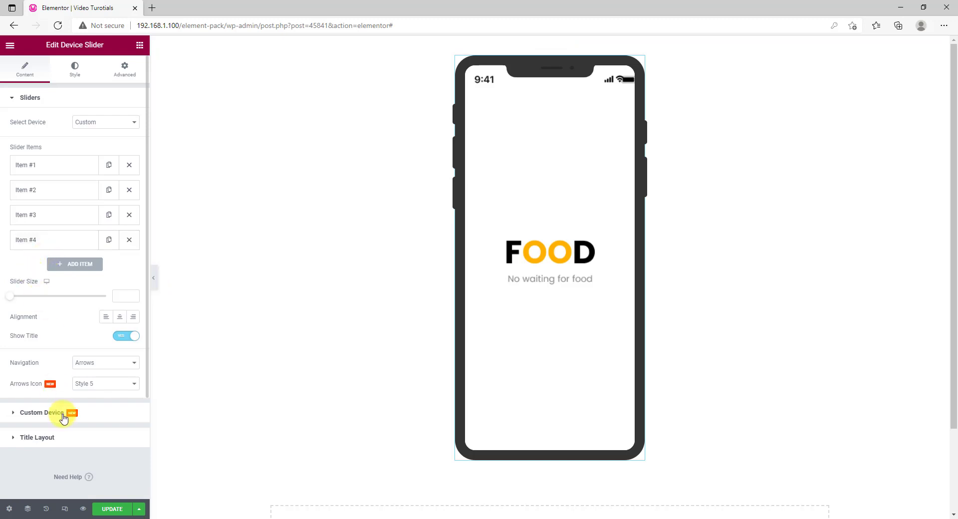
click(95, 412)
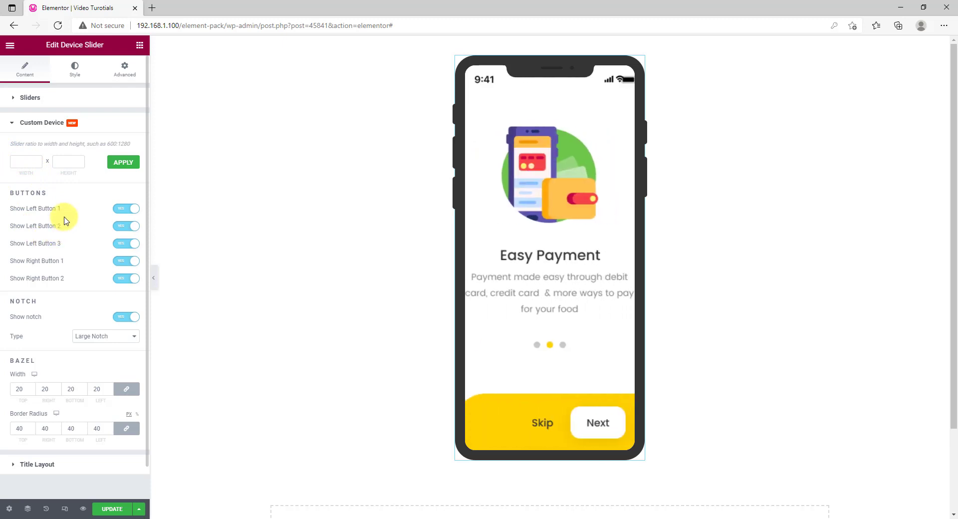
click(29, 162)
text(400)
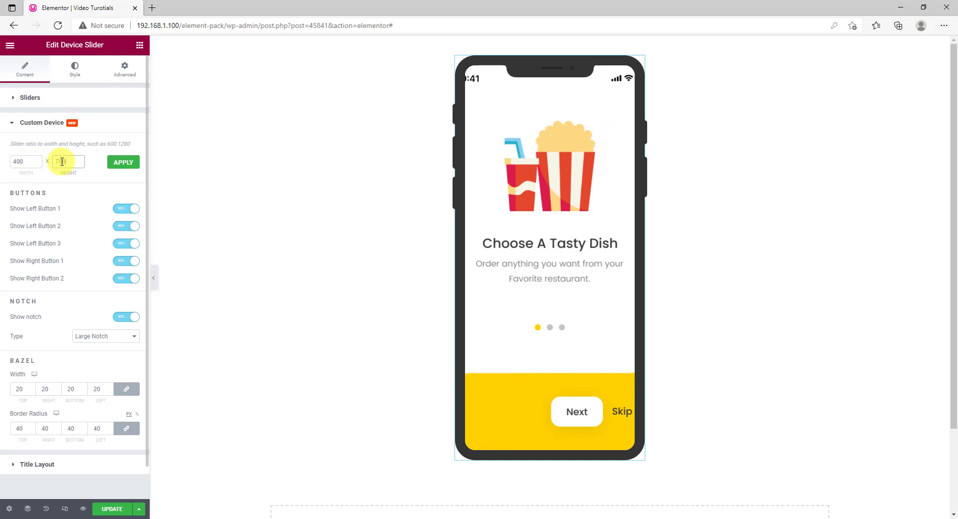
click(130, 167)
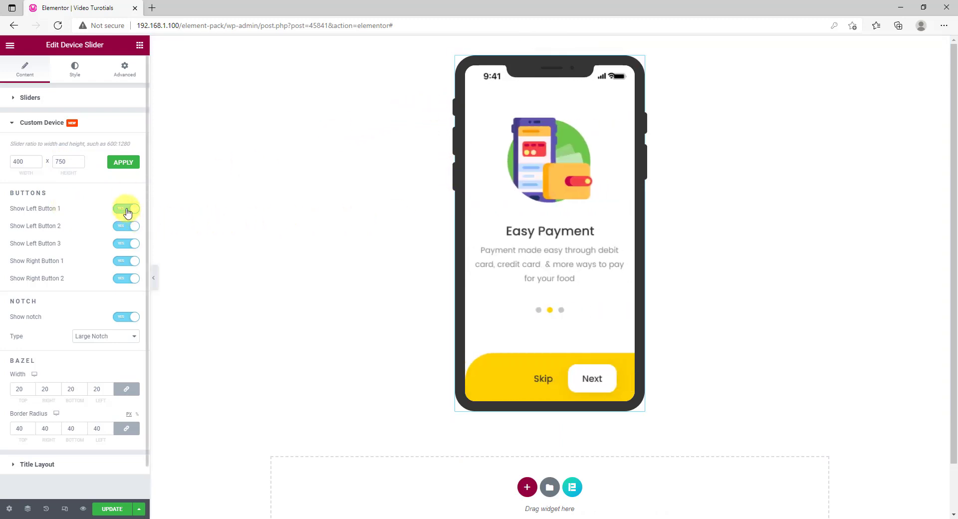
click(125, 243)
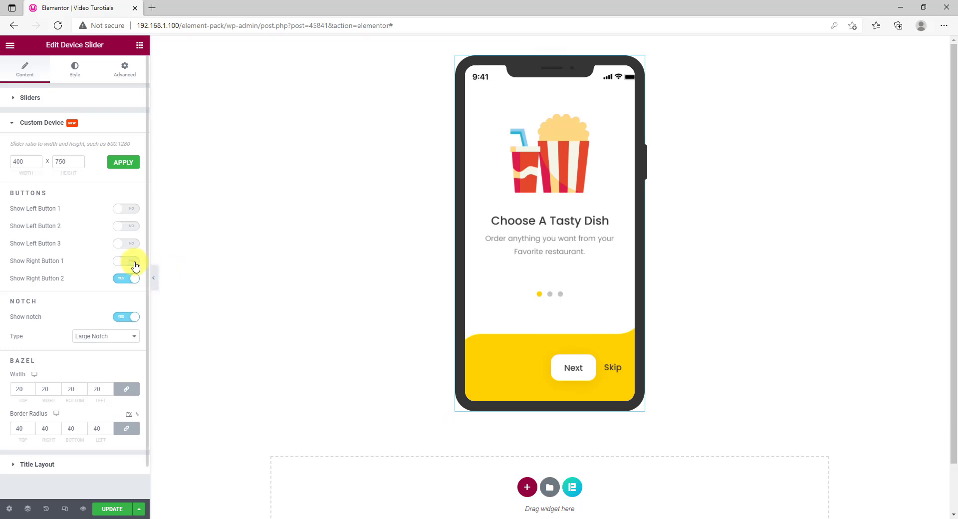
click(132, 283)
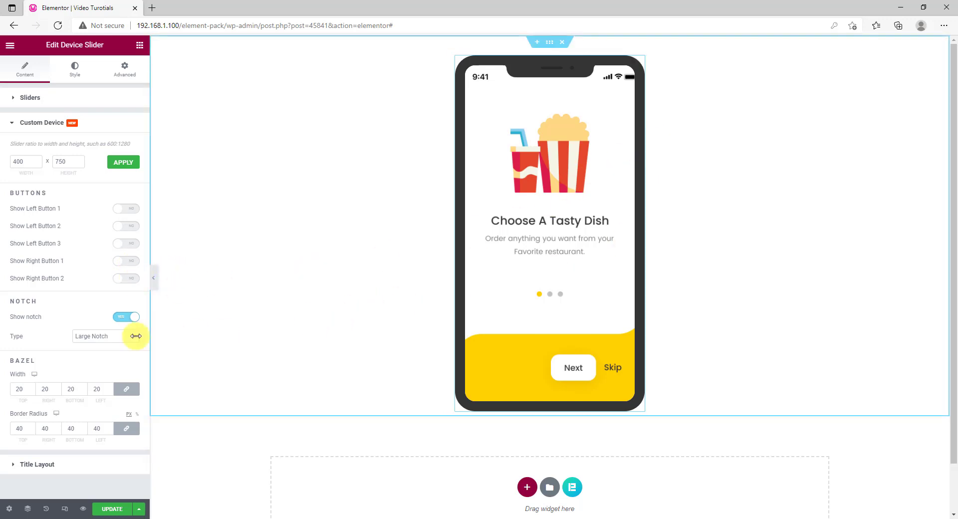
Try the Small Notch type on the custom device, and change it to Drop Notch.
click(94, 336)
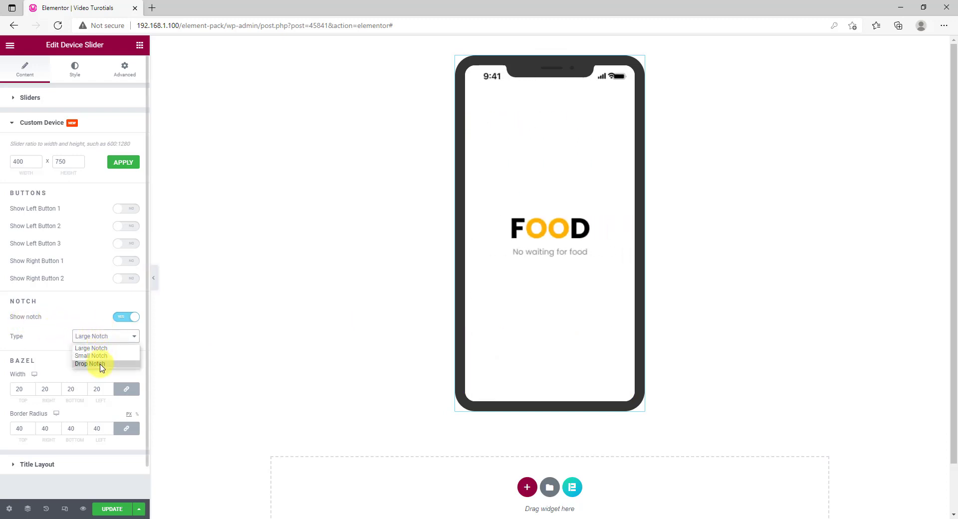
click(90, 356)
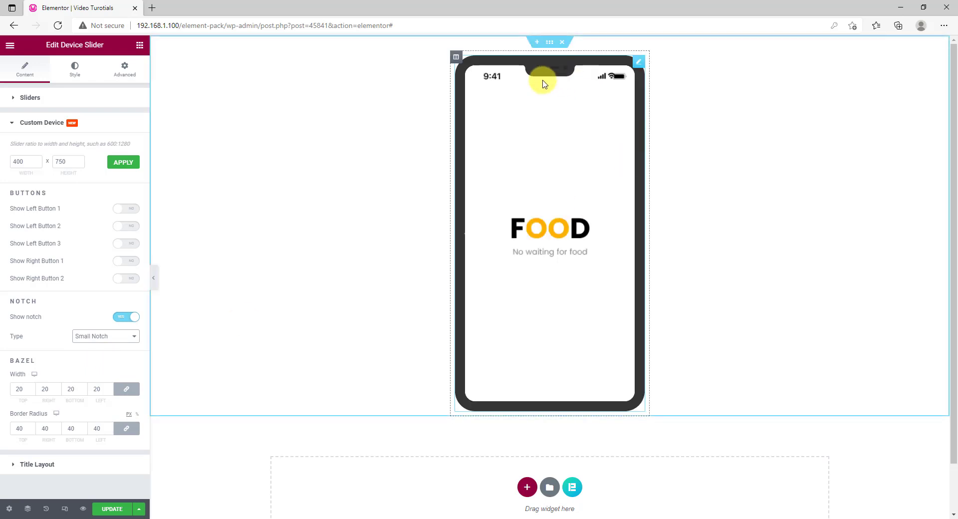
click(110, 340)
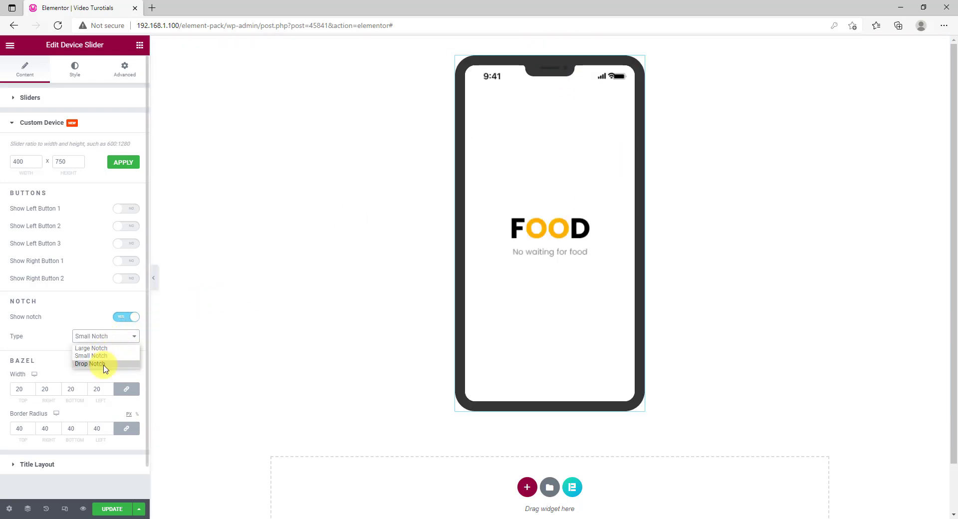
click(105, 367)
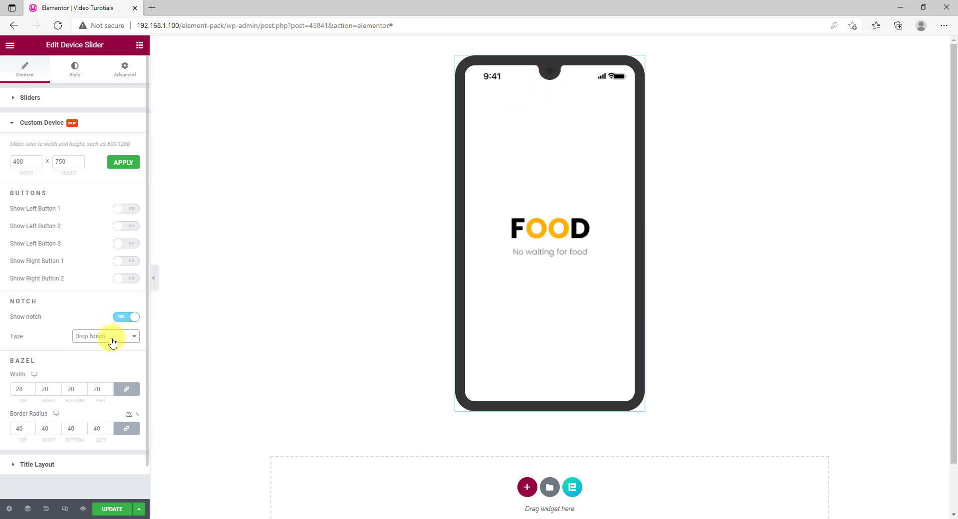
Hide the notch and try the camera lens at size 20, horizontal offset 10 and vertical offset 4, toggling it off and on.
click(119, 317)
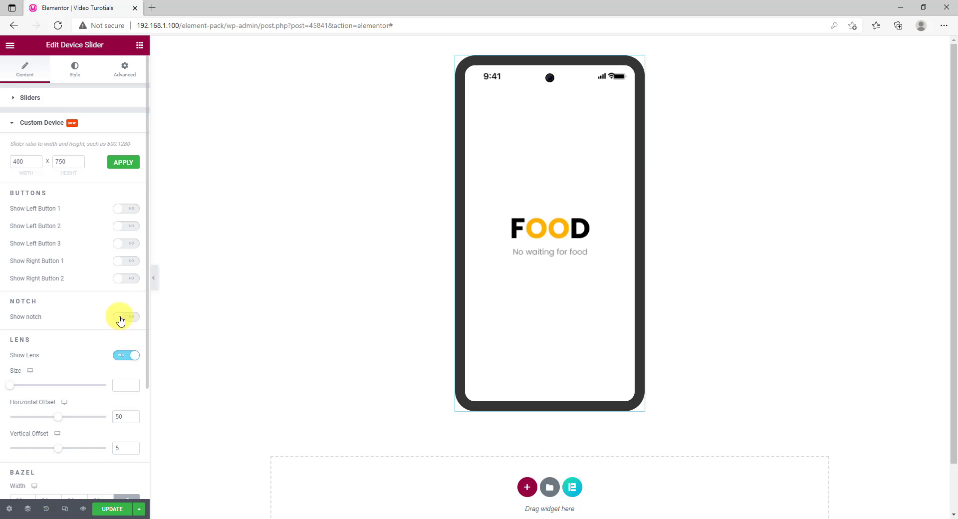
drag(11, 387, 59, 381)
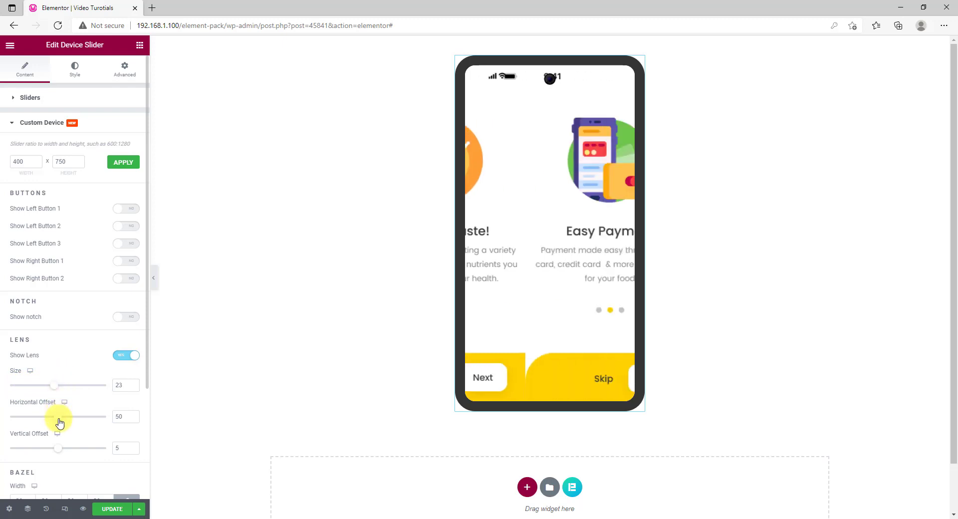
drag(58, 421, 21, 420)
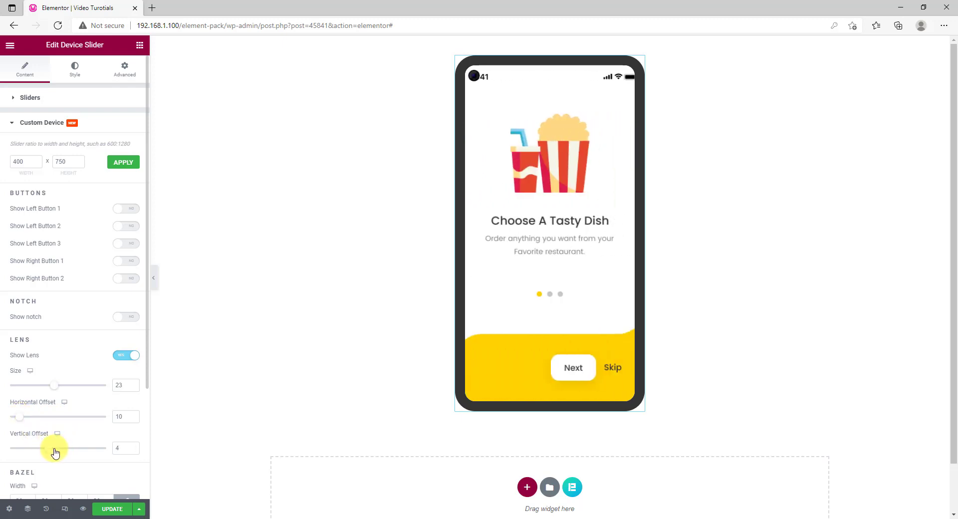
click(53, 385)
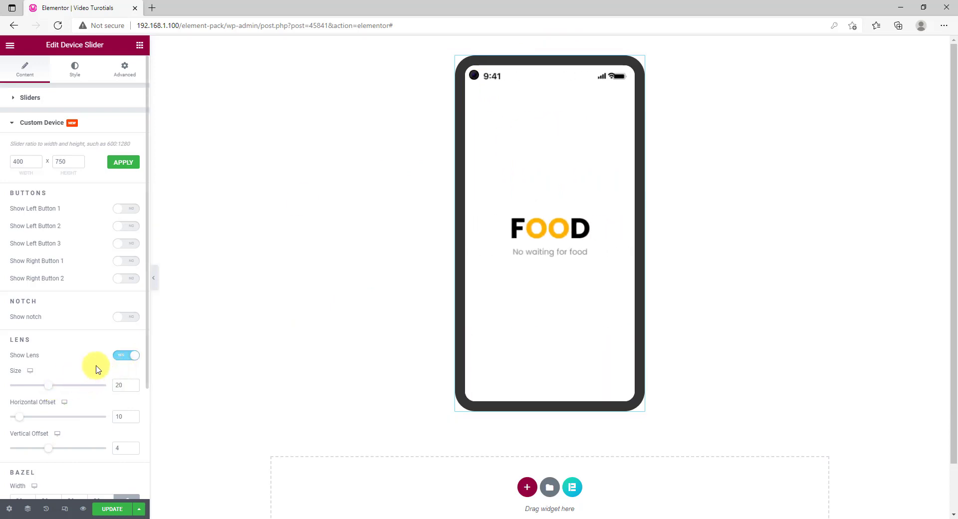
click(121, 358)
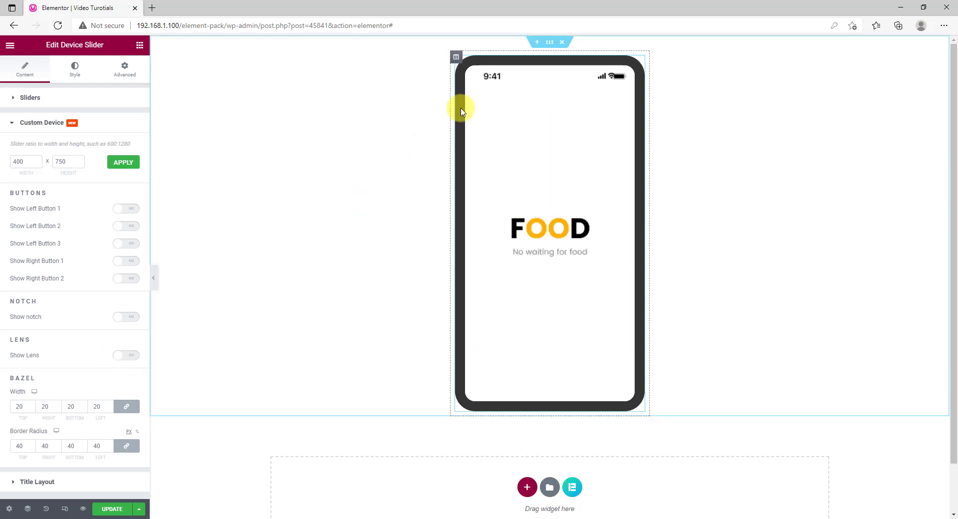
click(123, 357)
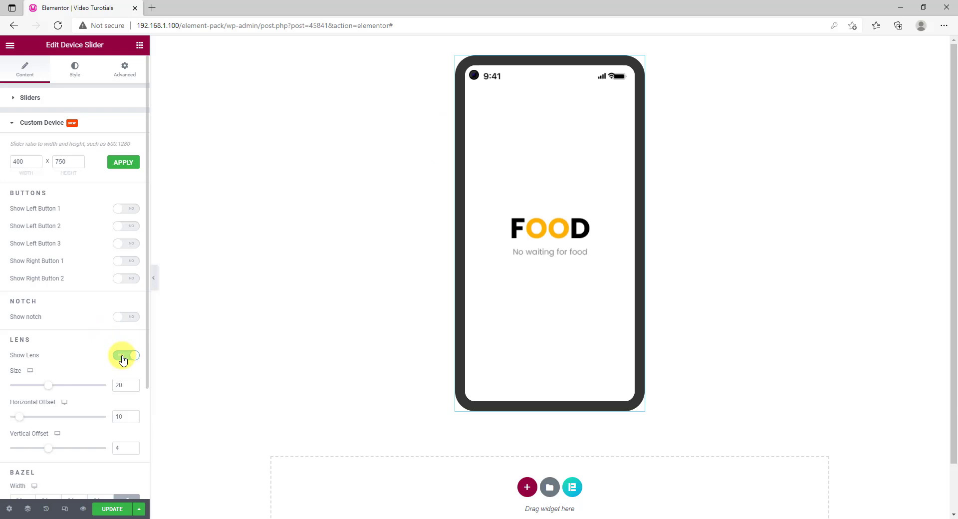
Show the device notch again and set its type to Large Notch.
click(127, 317)
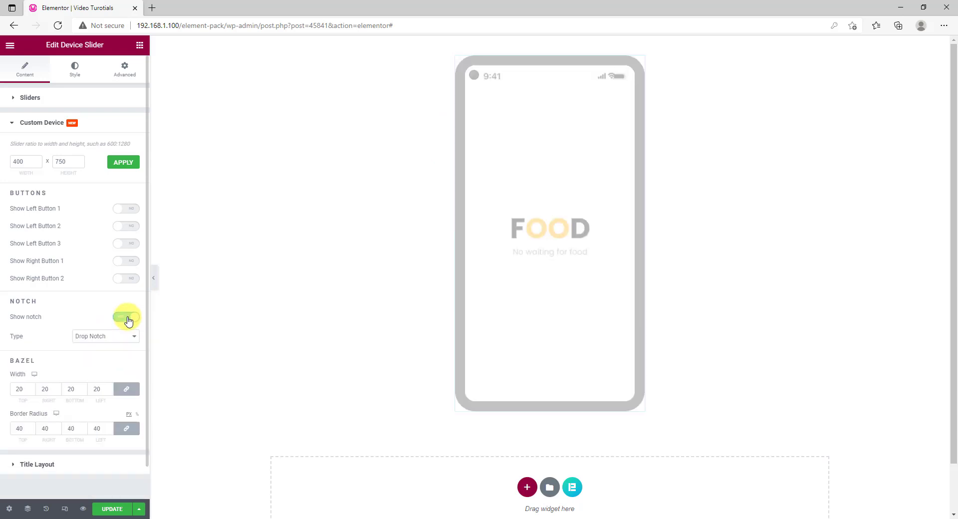
click(114, 339)
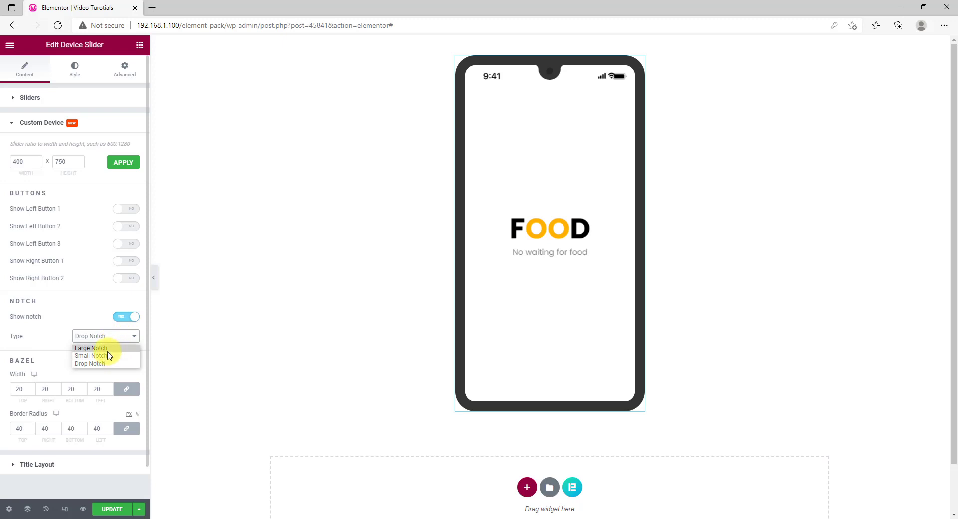
click(107, 350)
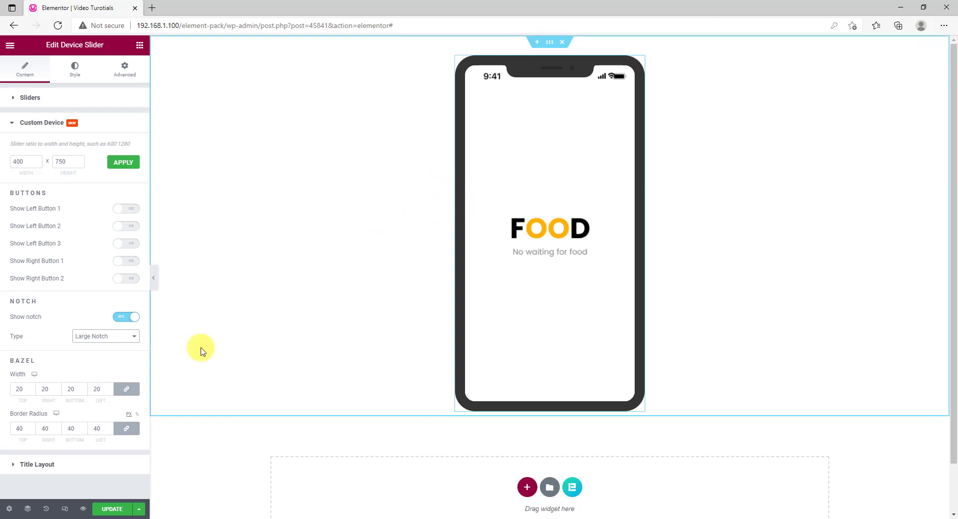
Set the device's bazel width to 12 and its border radius to 30 px on all sides.
click(16, 390)
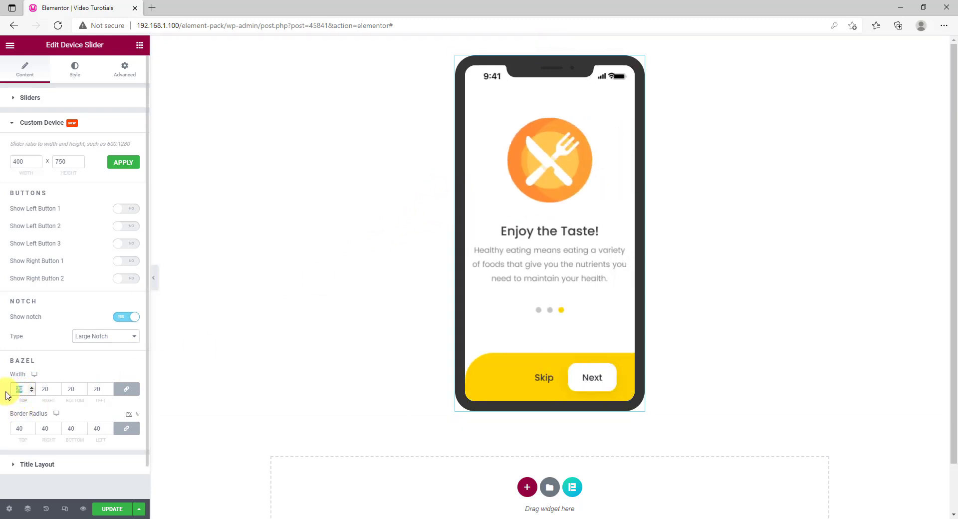
text(10)
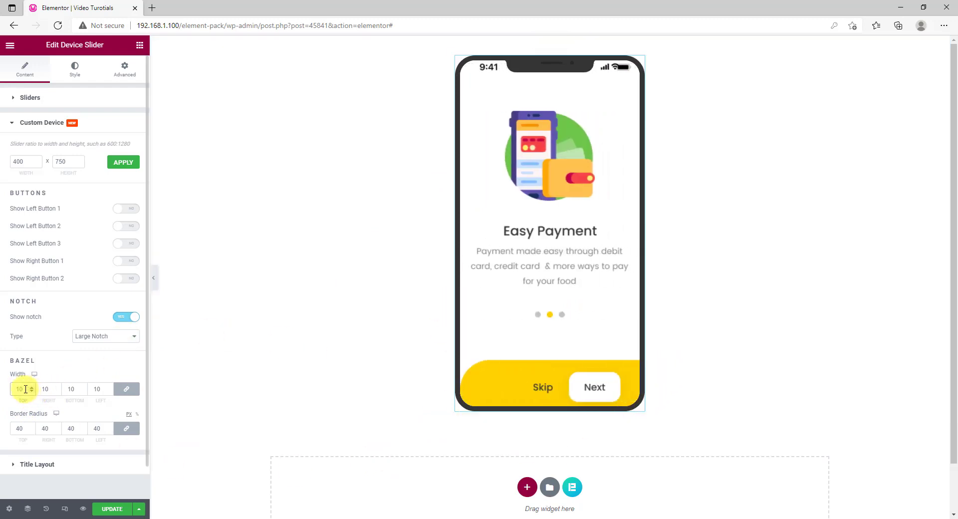
key(Up)
key(Up)
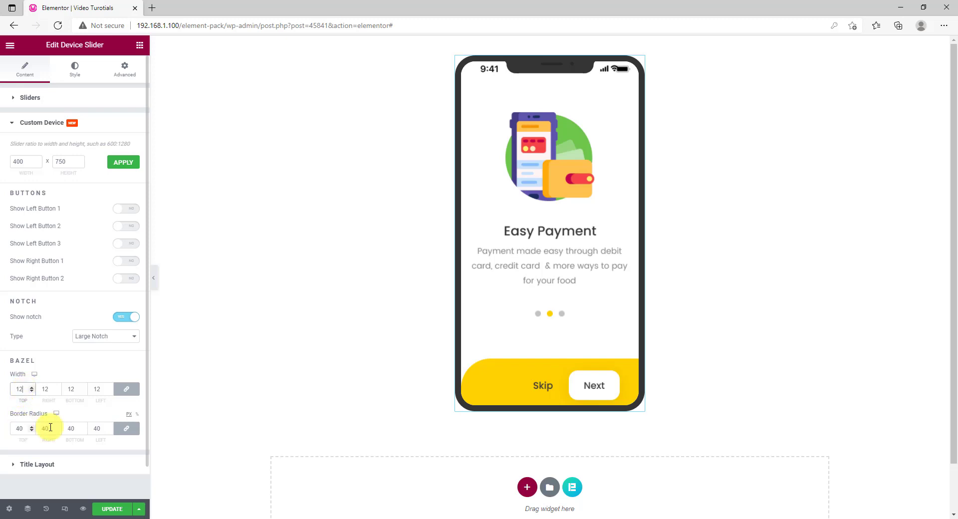
drag(26, 428, 3, 436)
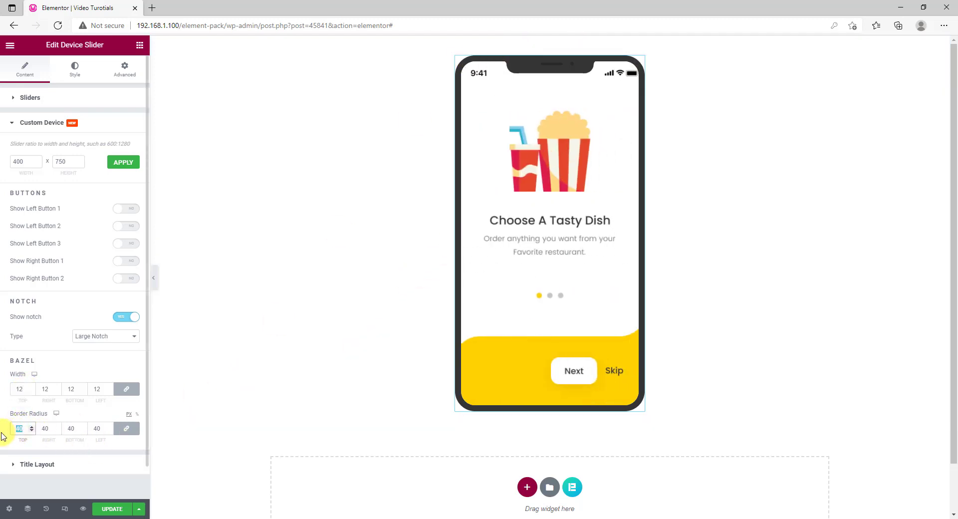
text(0)
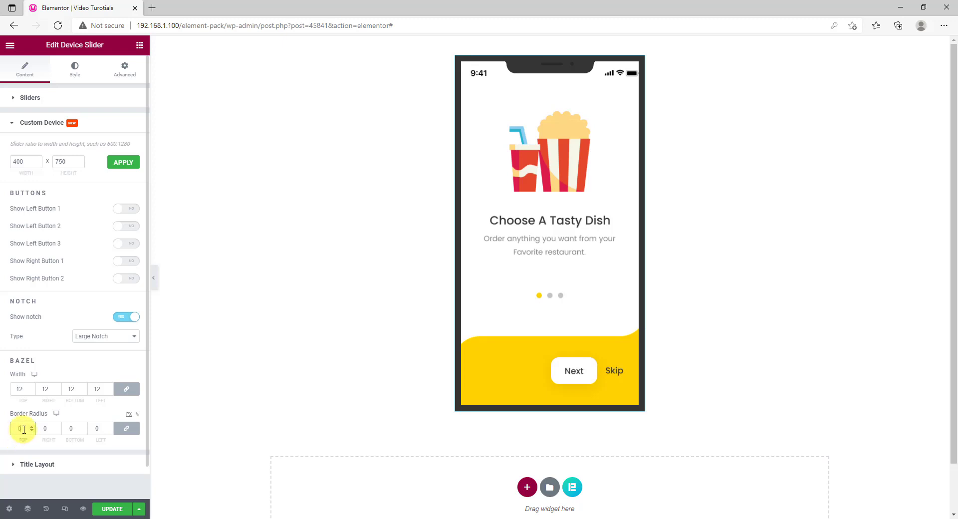
drag(22, 428, 9, 434)
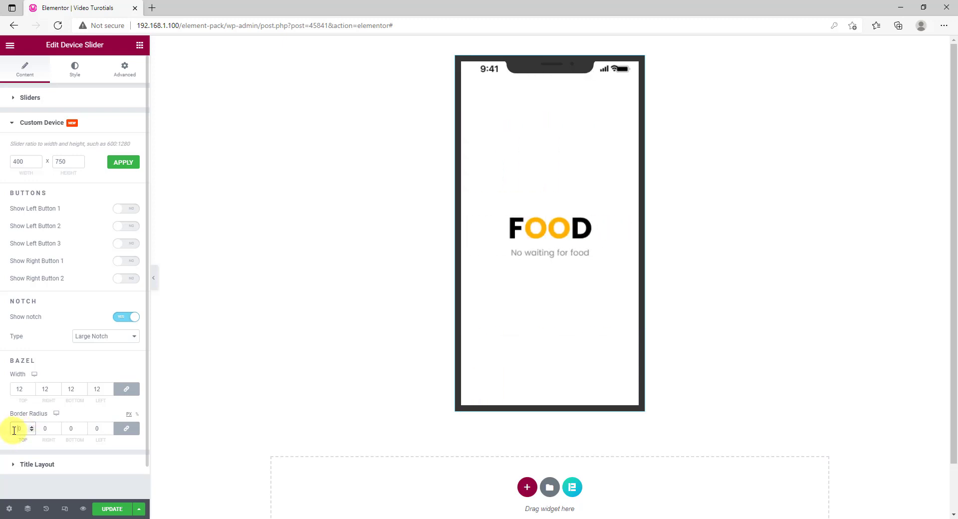
text(30)
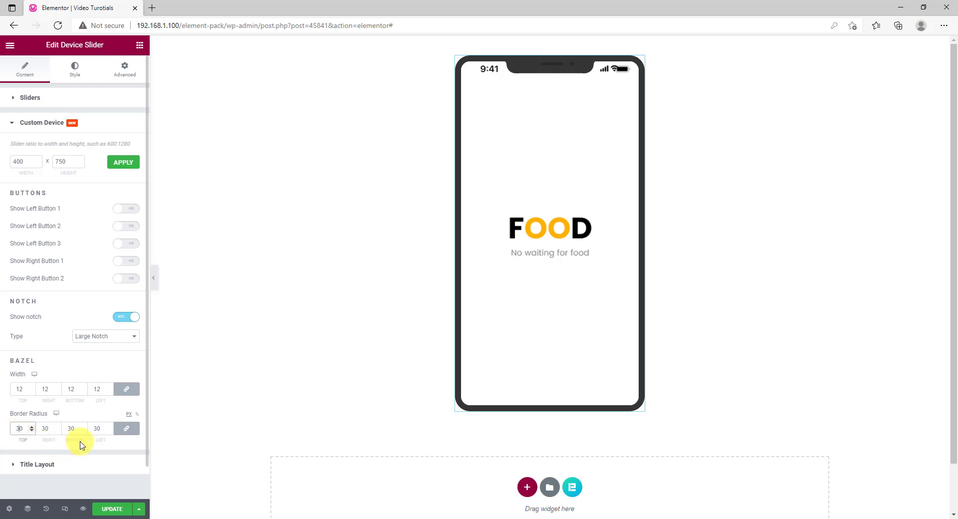
Change the device style's Color 1 to dark navy blue #131452.
click(73, 79)
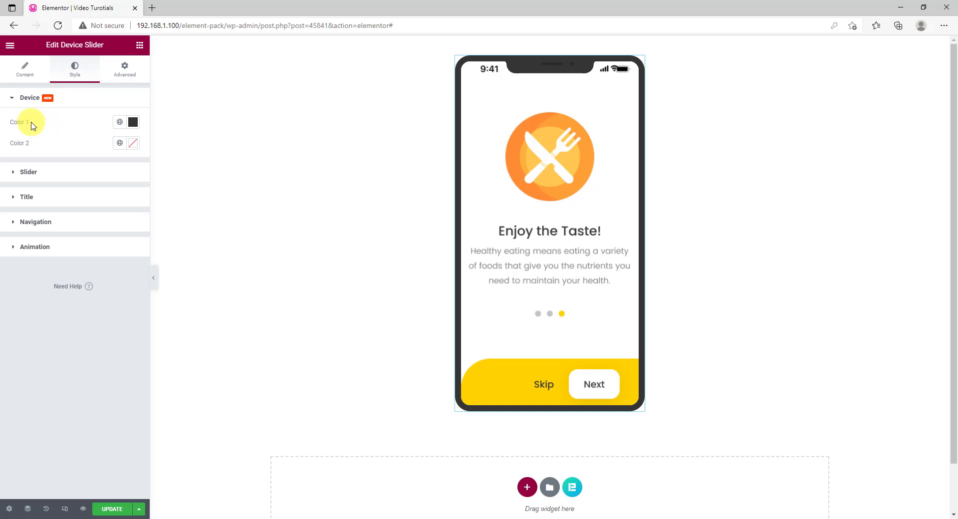
click(132, 122)
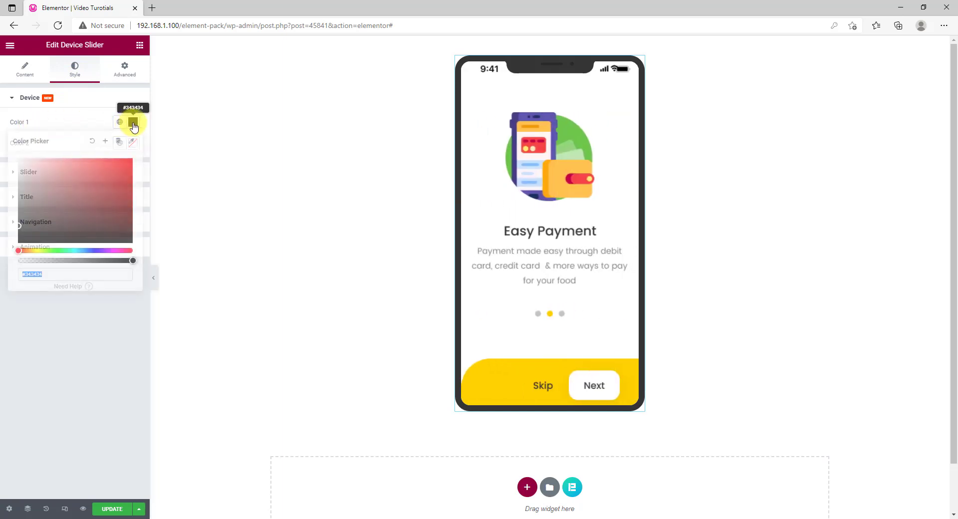
click(94, 250)
click(113, 196)
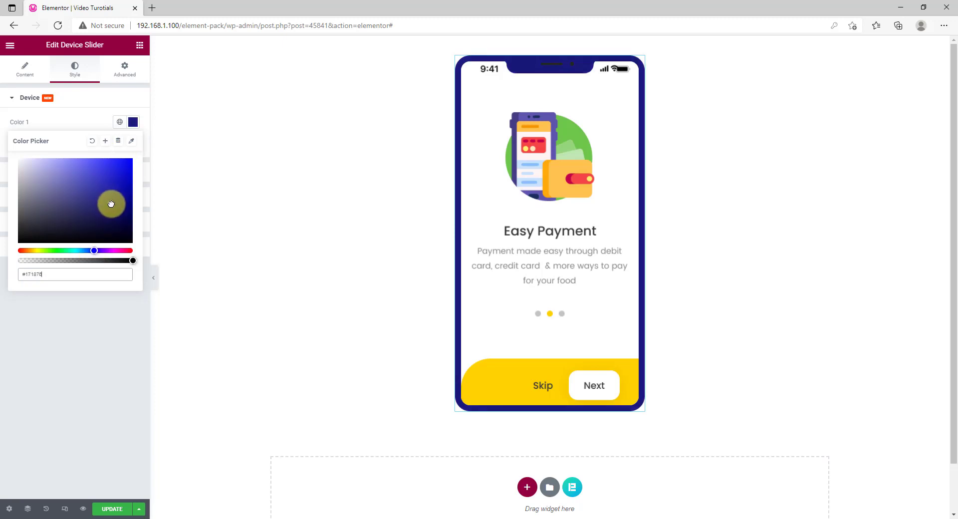
drag(114, 197, 106, 215)
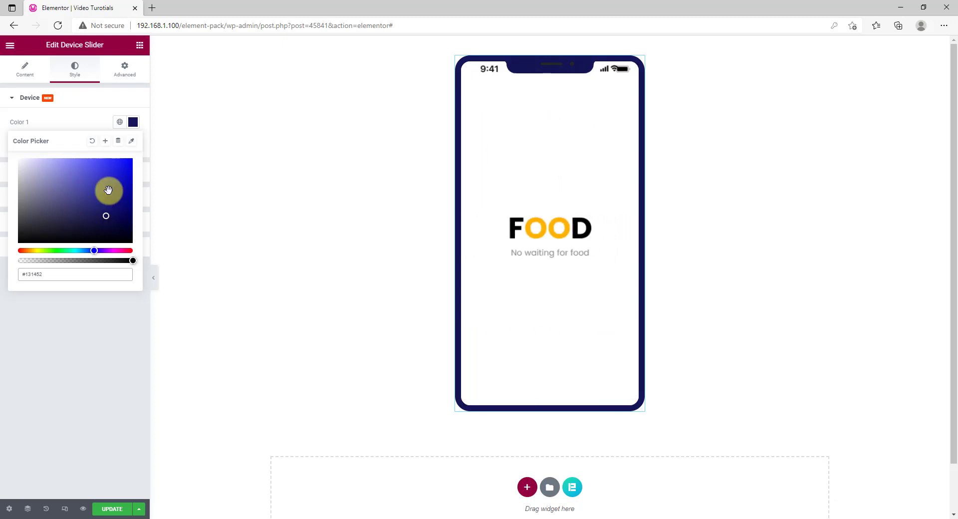
click(86, 122)
Sample the navy device frame as the starting point for the device's Color 2 and lighten it to a bright blue.
click(132, 143)
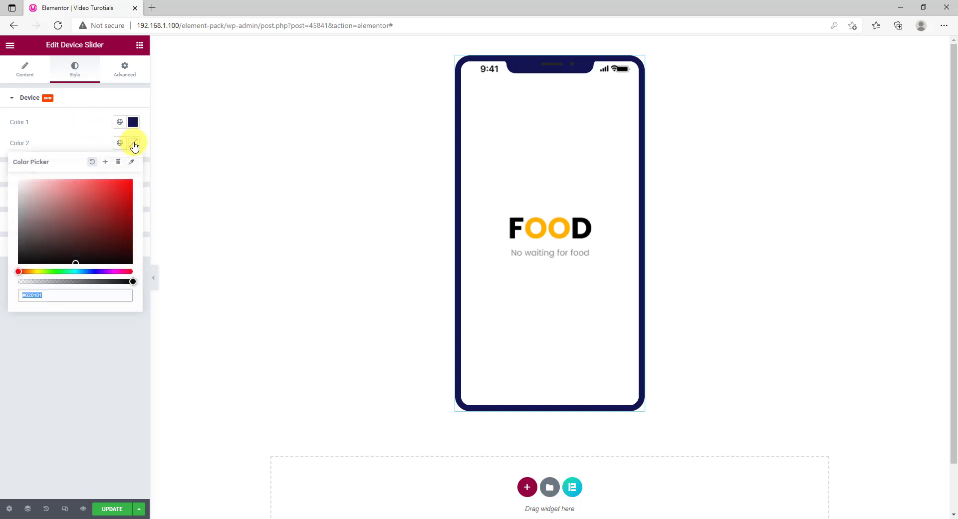
click(131, 161)
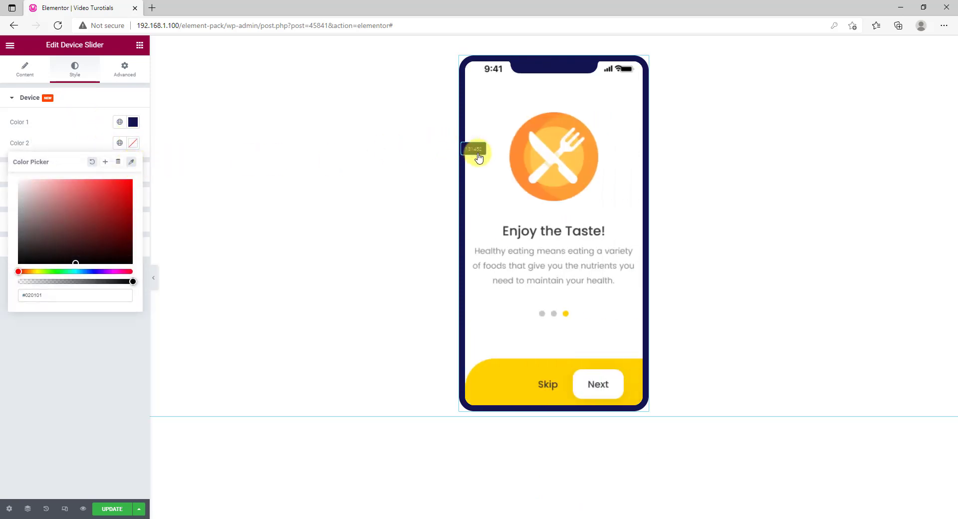
click(476, 155)
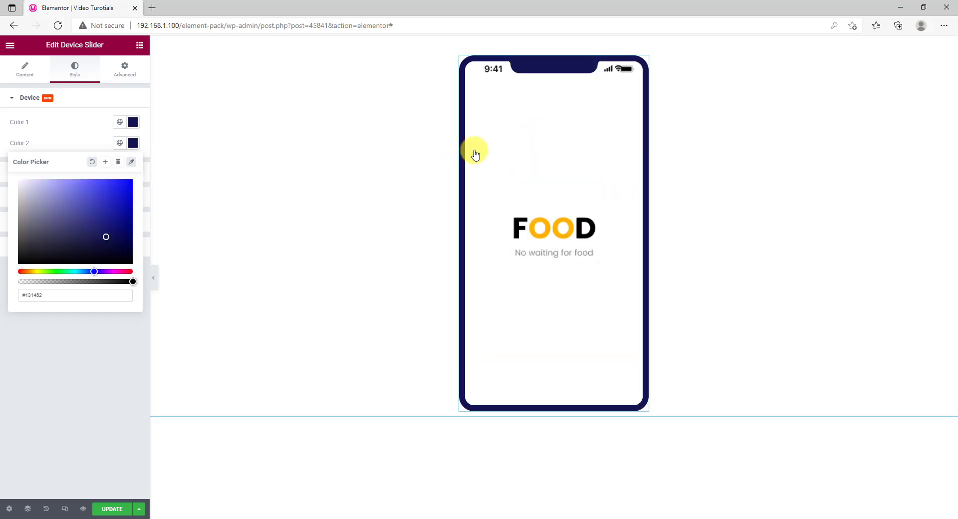
mouse_move(106, 237)
mouse_down()
mouse_move(104, 216)
mouse_move(95, 217)
mouse_move(109, 216)
mouse_move(98, 233)
mouse_move(91, 208)
mouse_move(115, 197)
mouse_move(90, 208)
mouse_move(94, 191)
mouse_move(81, 185)
mouse_move(91, 191)
mouse_up()
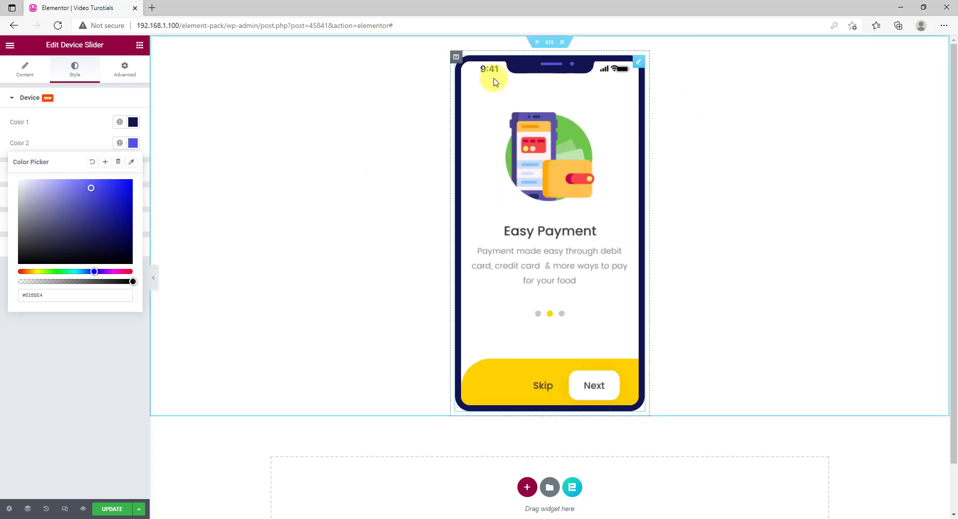
click(92, 144)
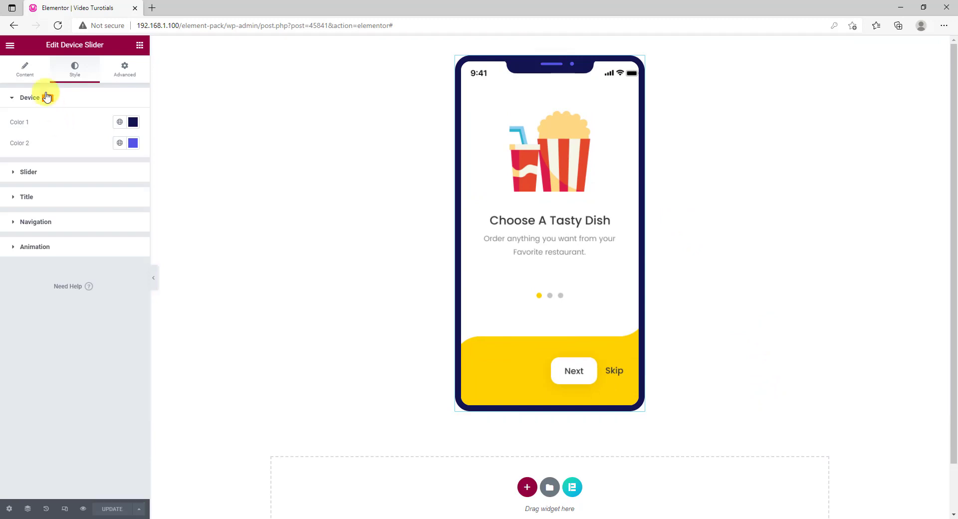
Show all five side buttons of the custom device: left buttons 1, 2 and 3 and right buttons 1 and 2.
click(26, 71)
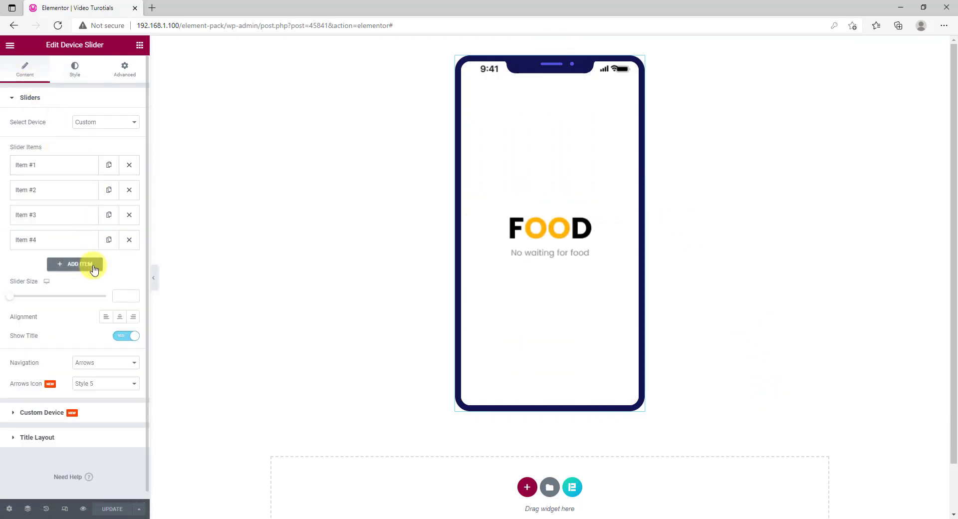
click(61, 413)
click(127, 209)
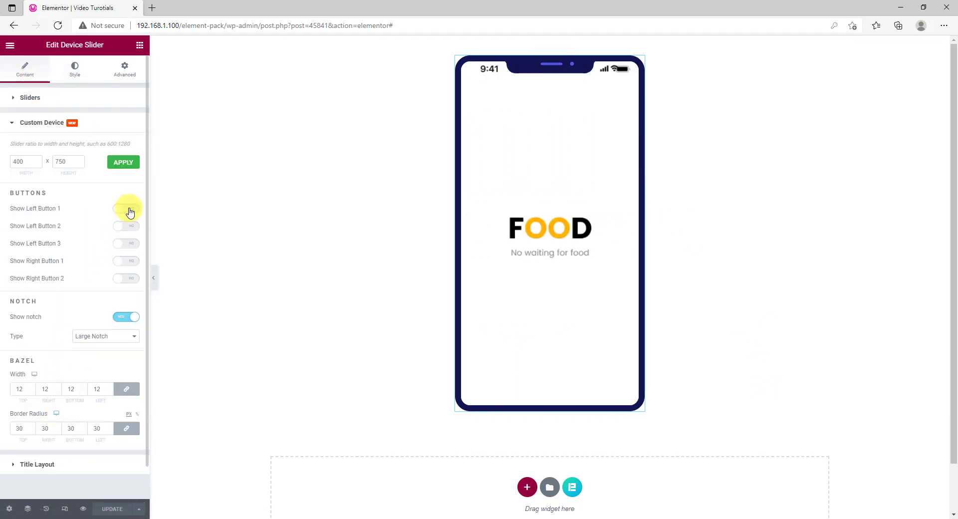
click(127, 226)
click(128, 243)
click(133, 262)
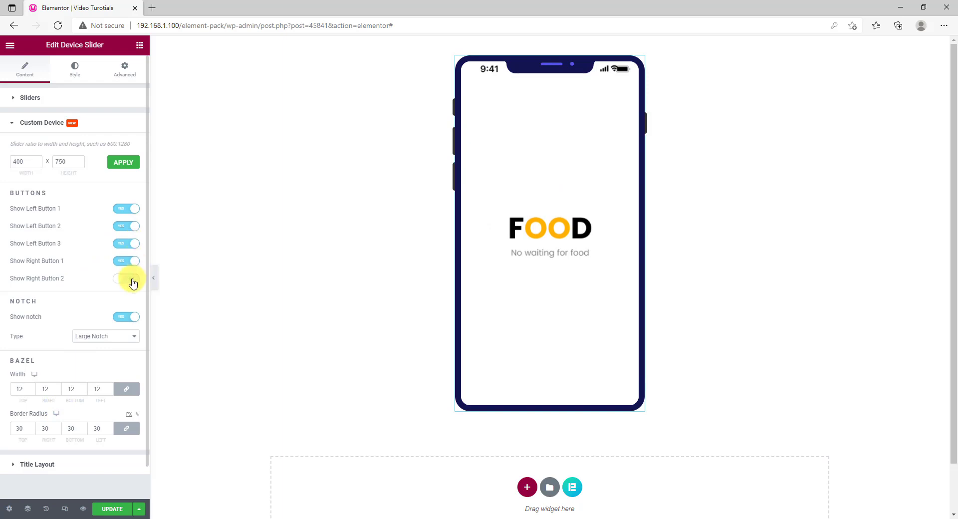
click(133, 279)
Set the device's Buttons Color to navy #131452 by sampling it from the device frame.
click(77, 76)
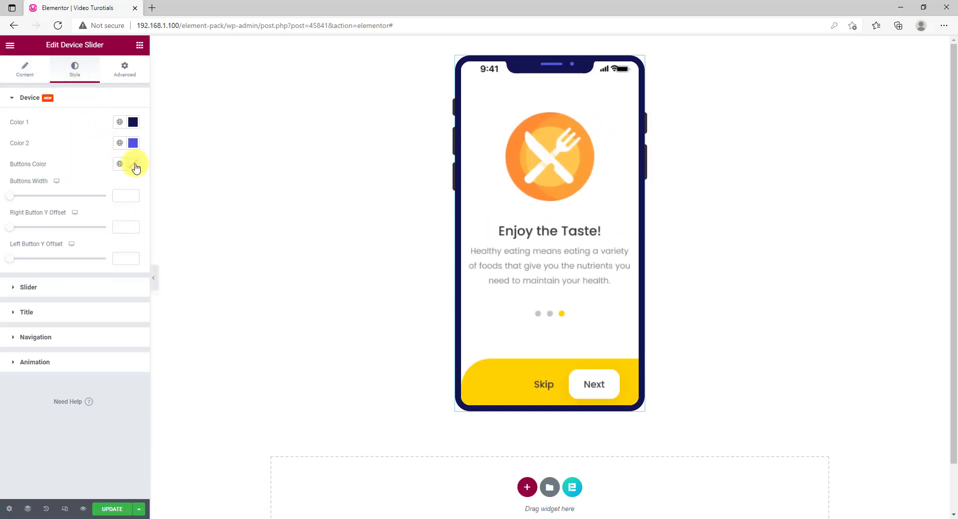
click(134, 167)
click(131, 183)
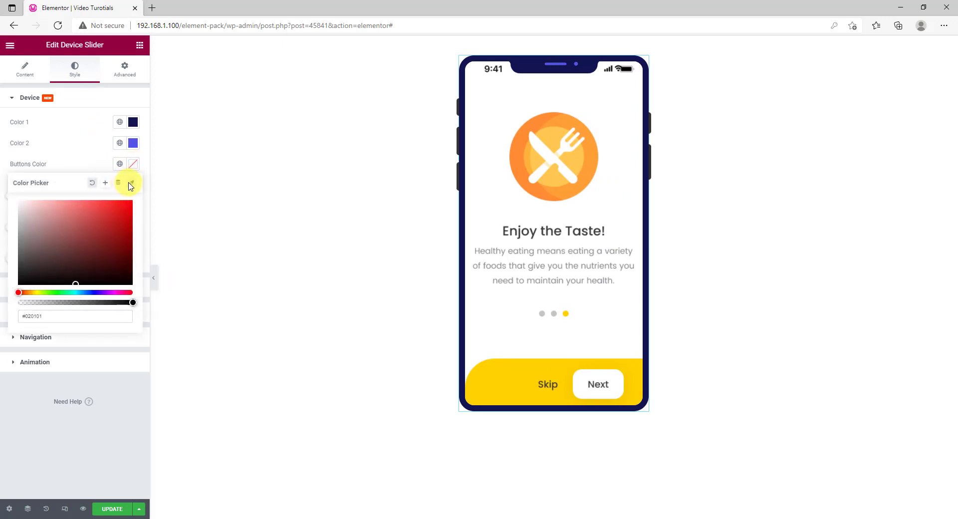
click(463, 171)
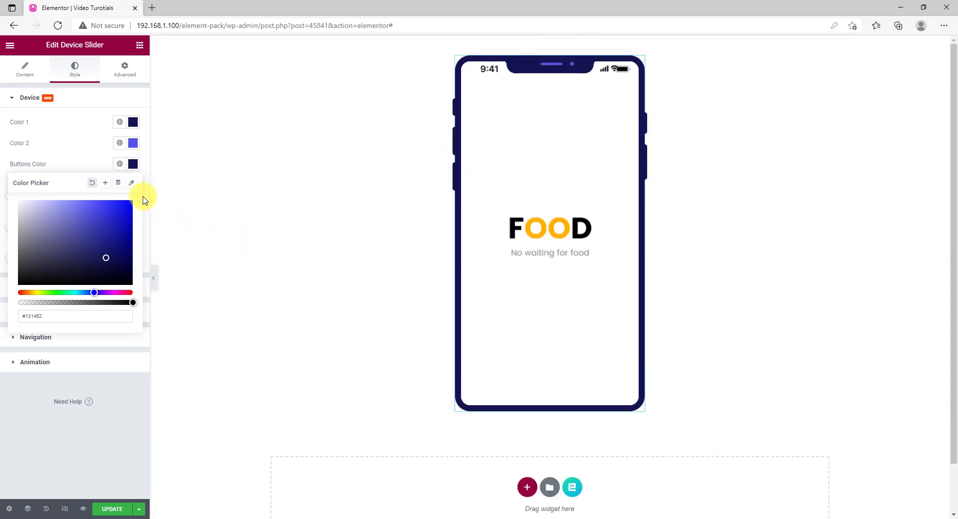
click(94, 164)
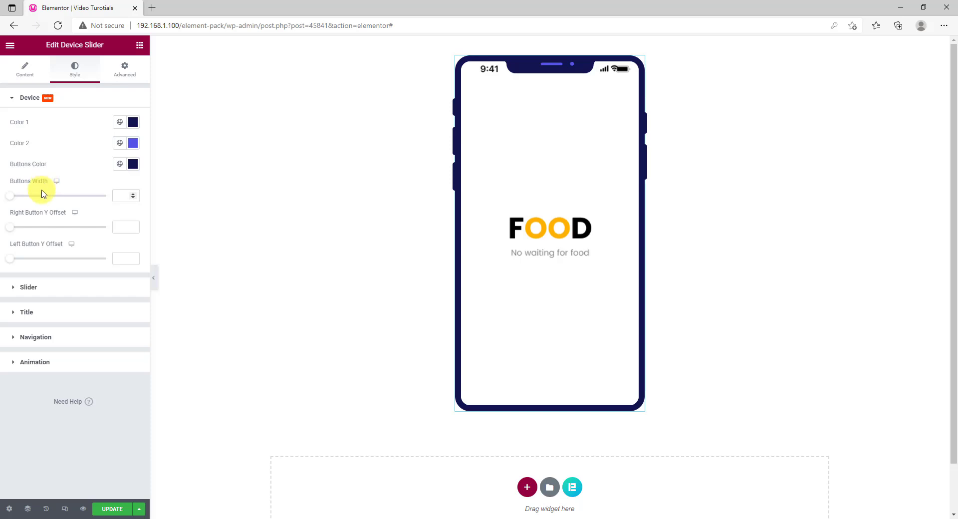
Set the device's buttons width to 5 and right button Y offset to 33, and slightly increase the left button Y offset.
drag(11, 197, 34, 197)
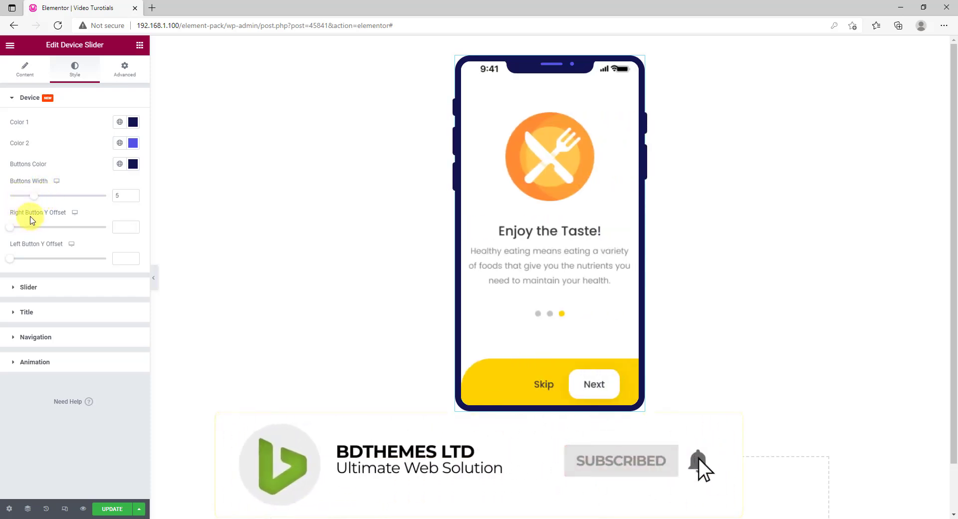
drag(11, 229, 40, 228)
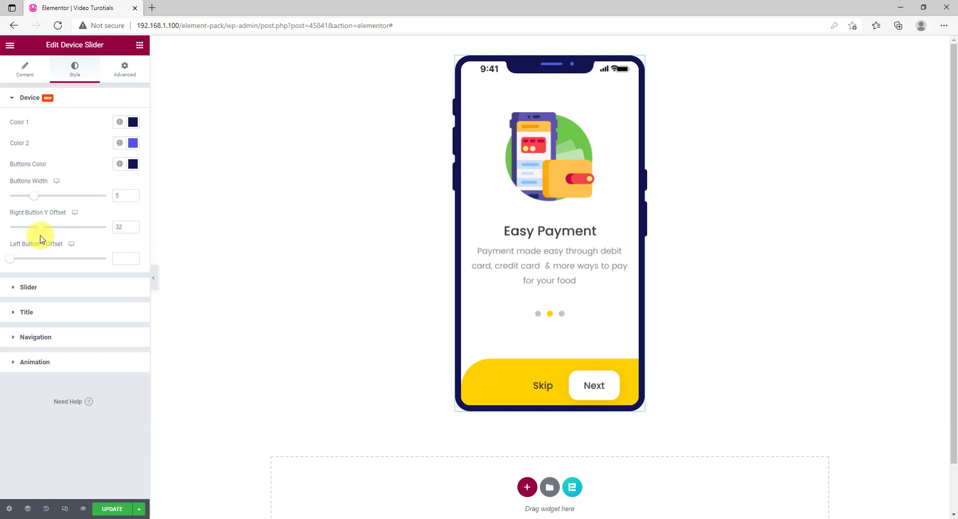
drag(38, 231, 42, 232)
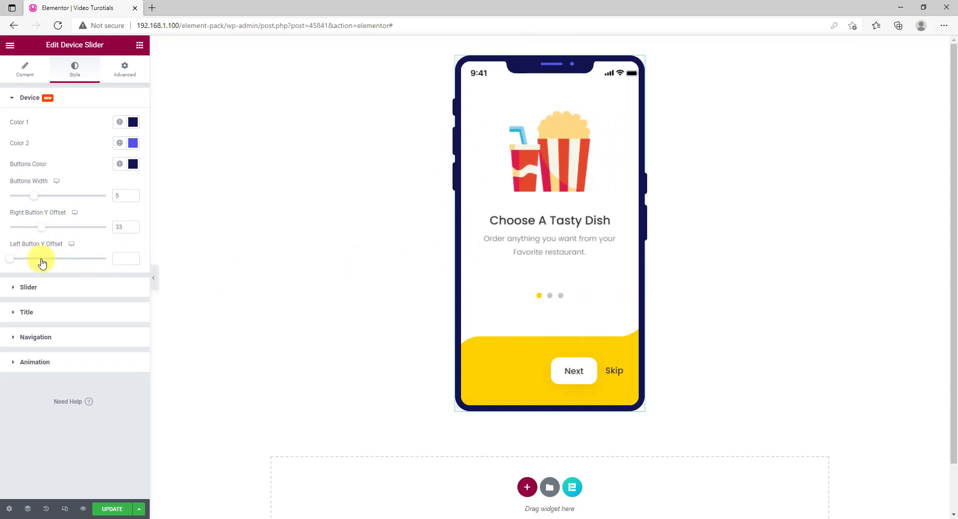
mouse_move(10, 258)
mouse_down()
mouse_move(39, 264)
mouse_move(23, 263)
mouse_up()
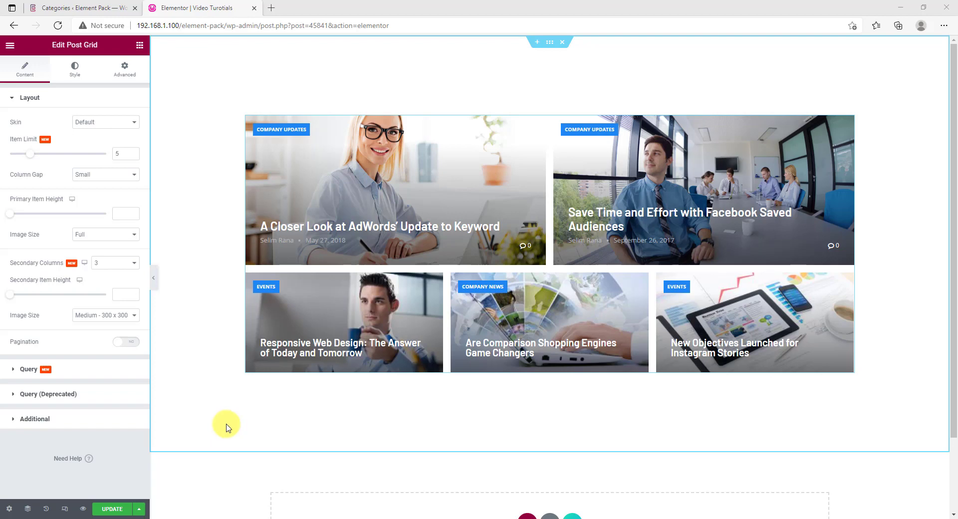
Enable Replaced Deprecated Query for the Post Grid and include posts by Terms, using Categories: Company News.
click(75, 375)
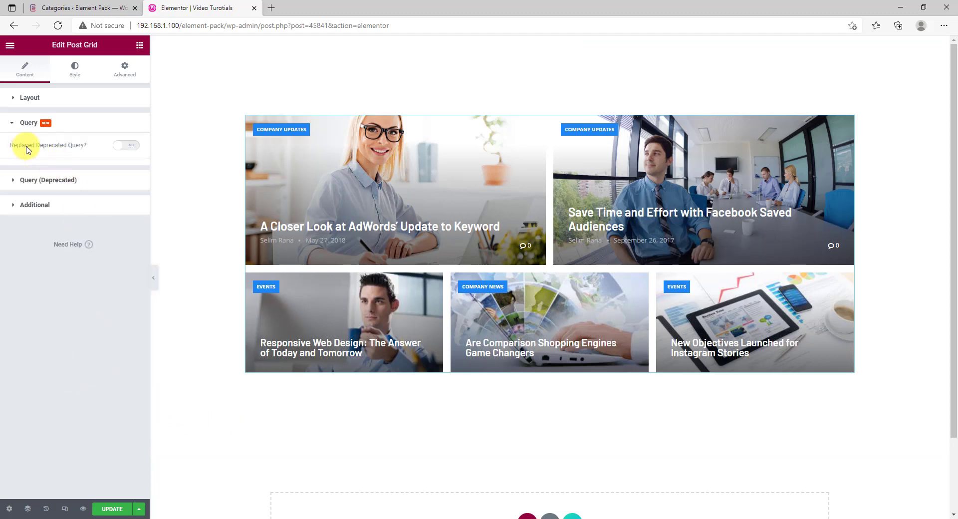
click(131, 146)
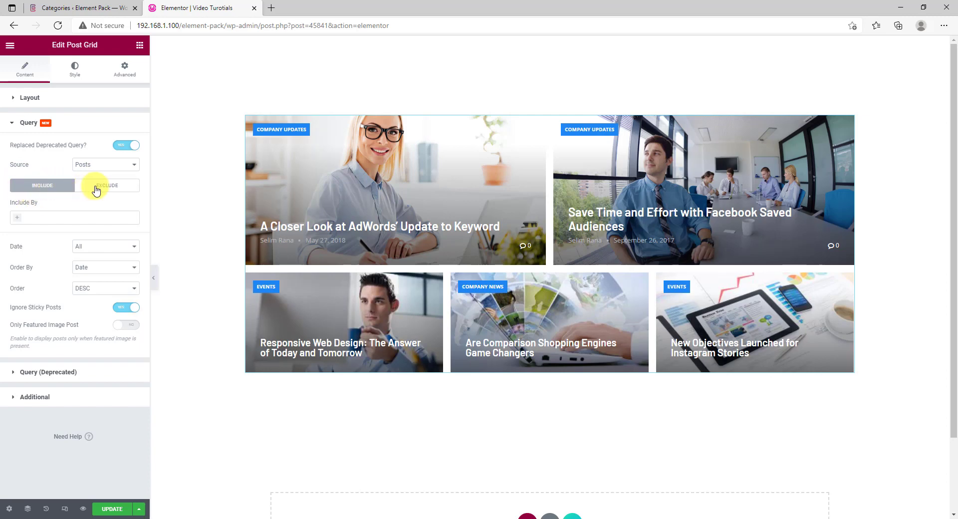
click(18, 217)
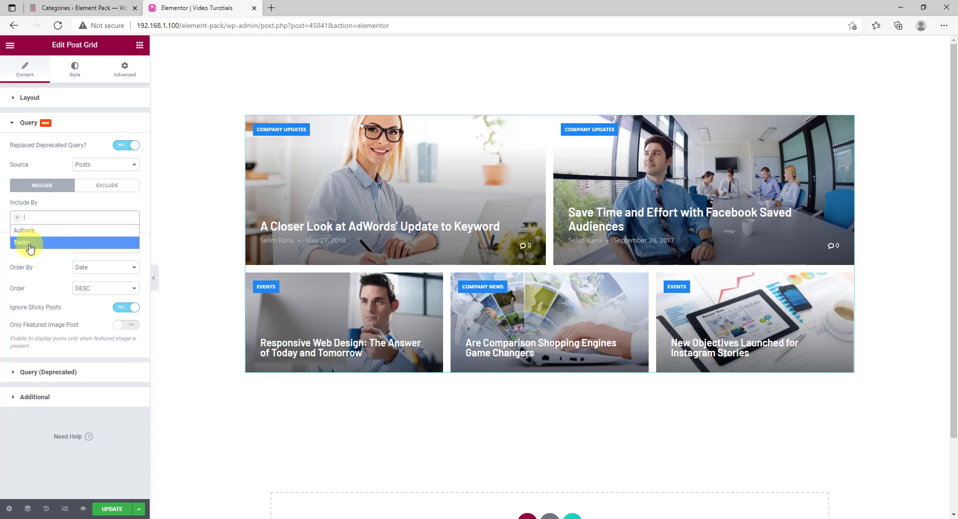
click(30, 243)
click(32, 249)
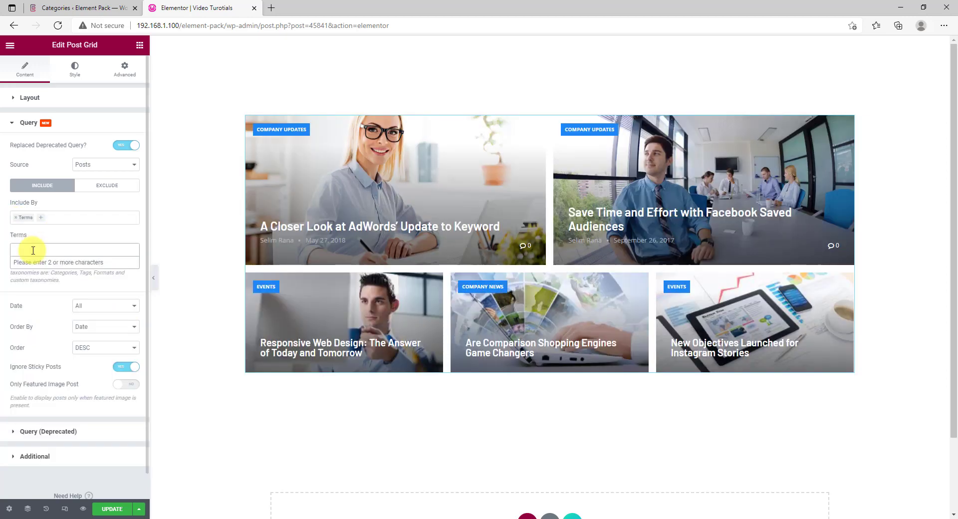
text(compa)
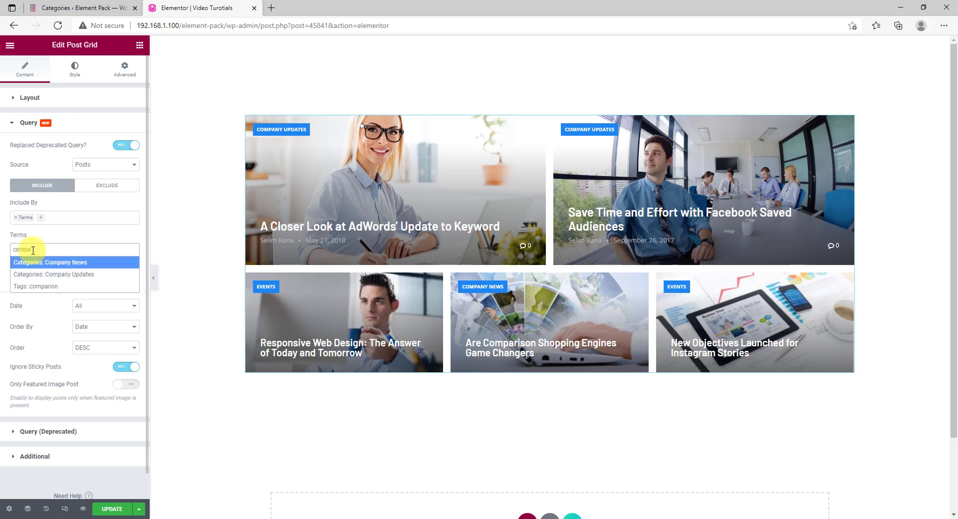
text(ny)
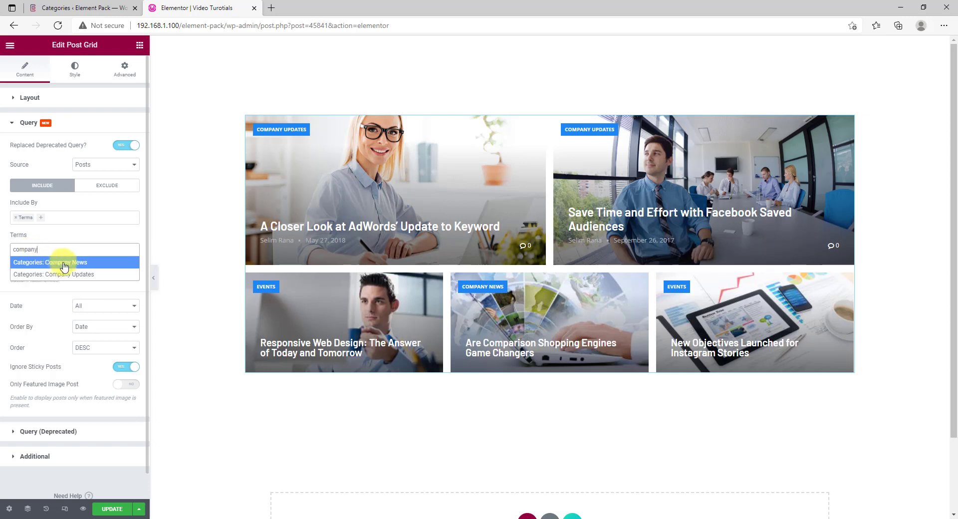
click(81, 264)
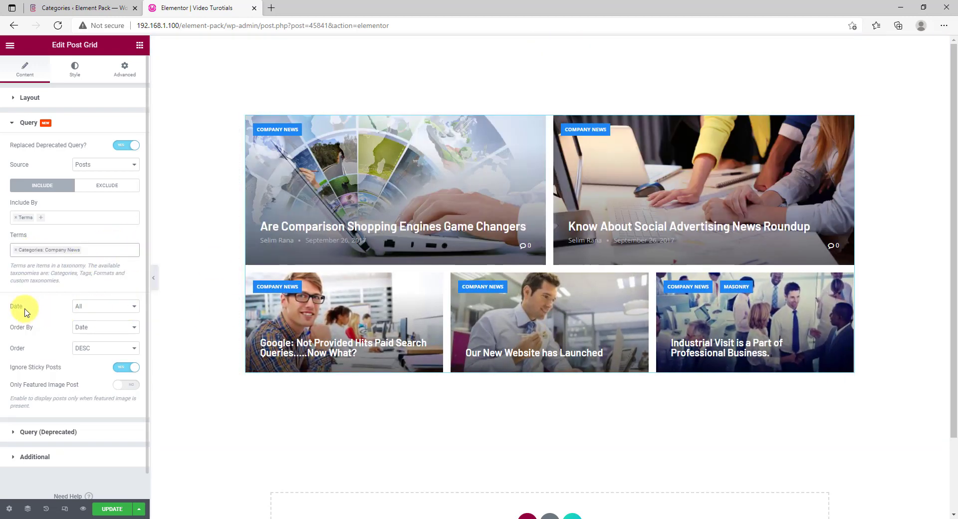
Examine the Date, Order By and Order choices and the Only Featured Image Post setting of the Post Grid query.
click(94, 306)
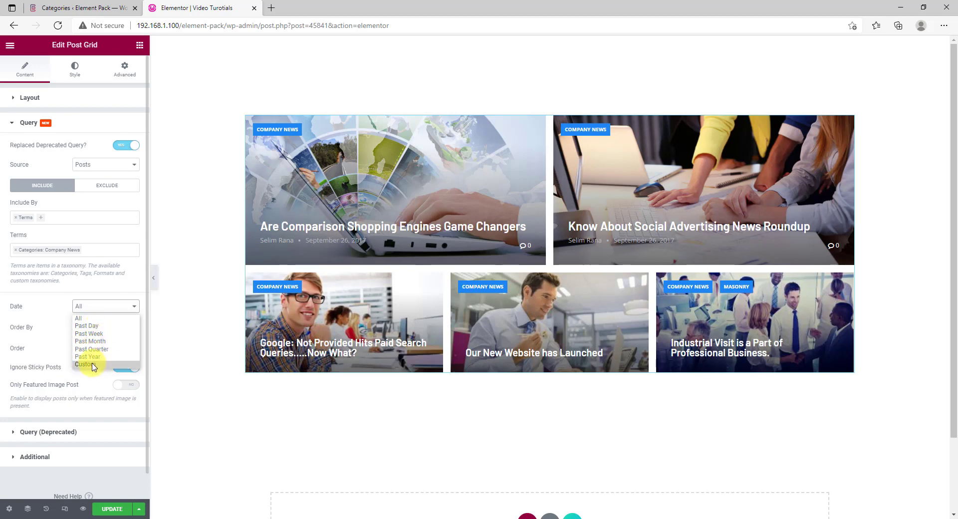
click(50, 325)
click(89, 329)
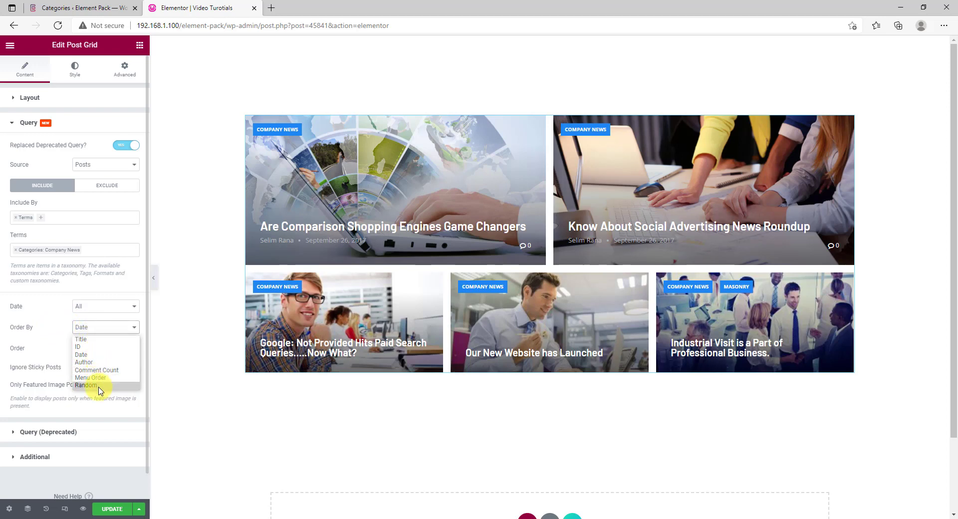
click(48, 328)
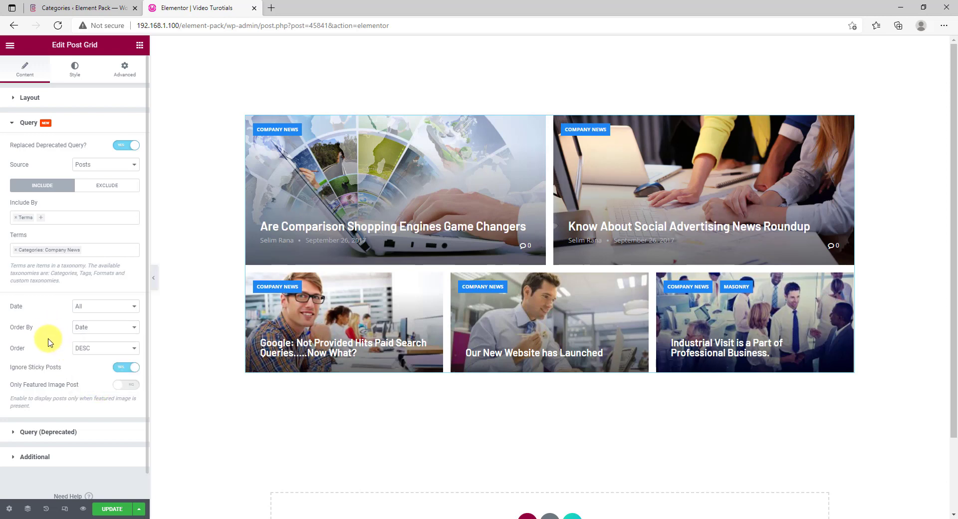
click(95, 357)
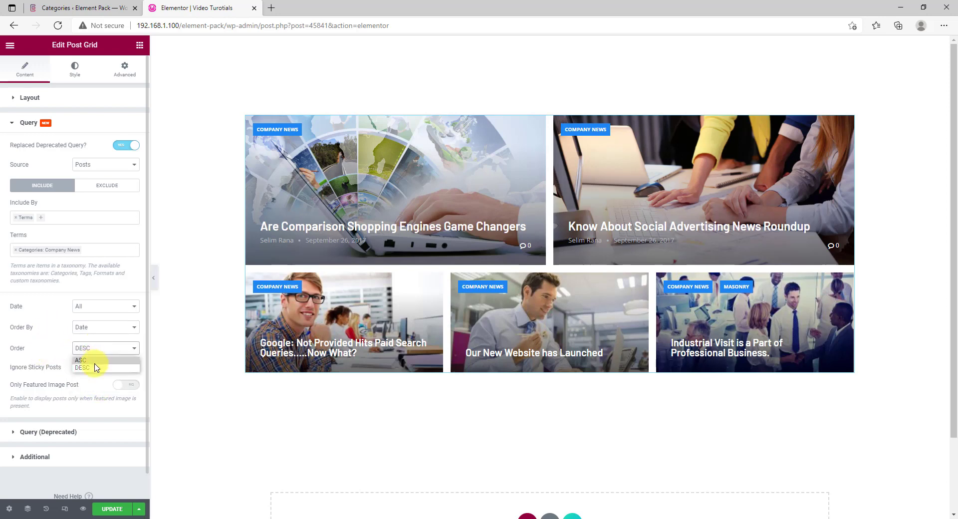
click(55, 348)
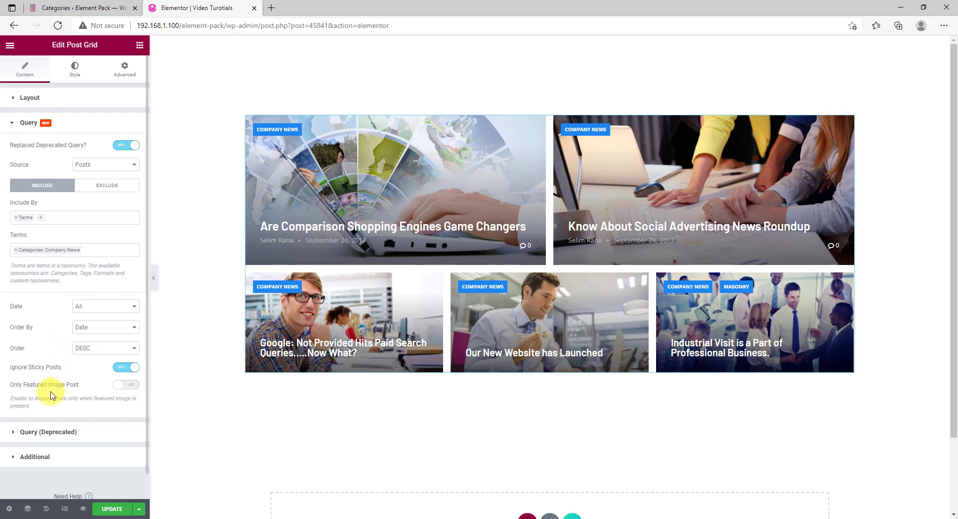
click(131, 388)
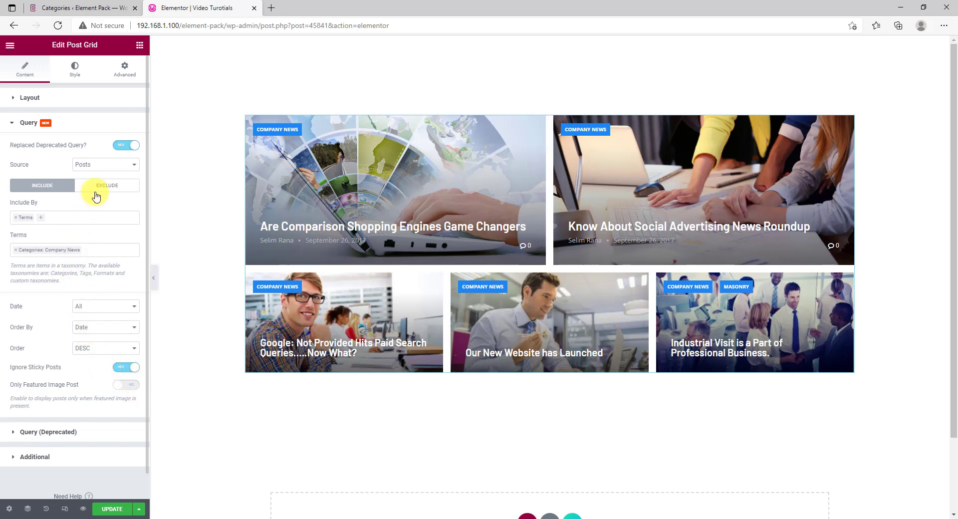
Exclude posts from the Post Grid query by Terms, using Categories: Masonry.
click(113, 191)
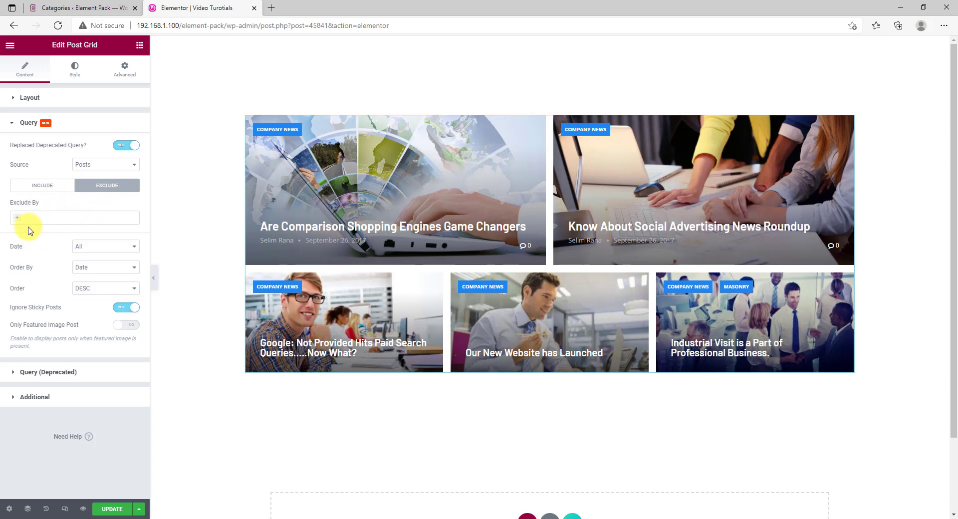
click(18, 222)
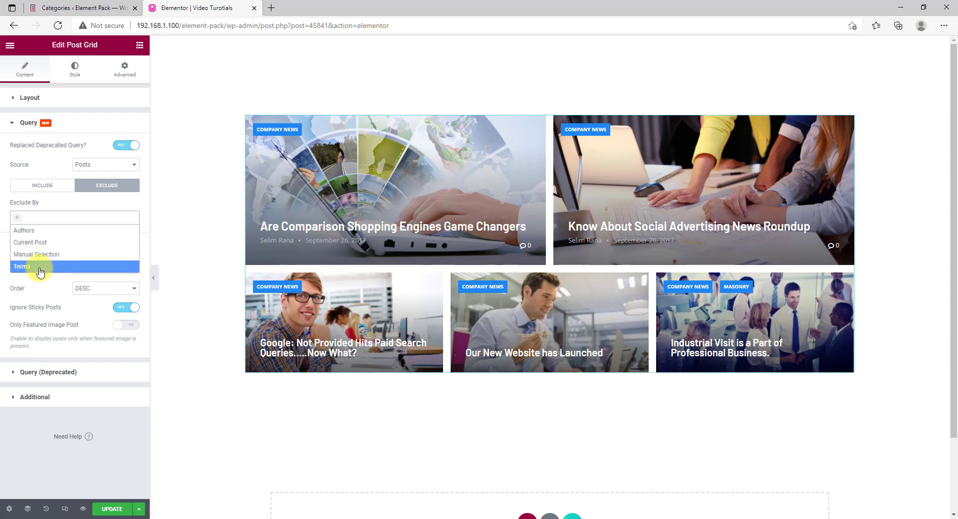
click(40, 272)
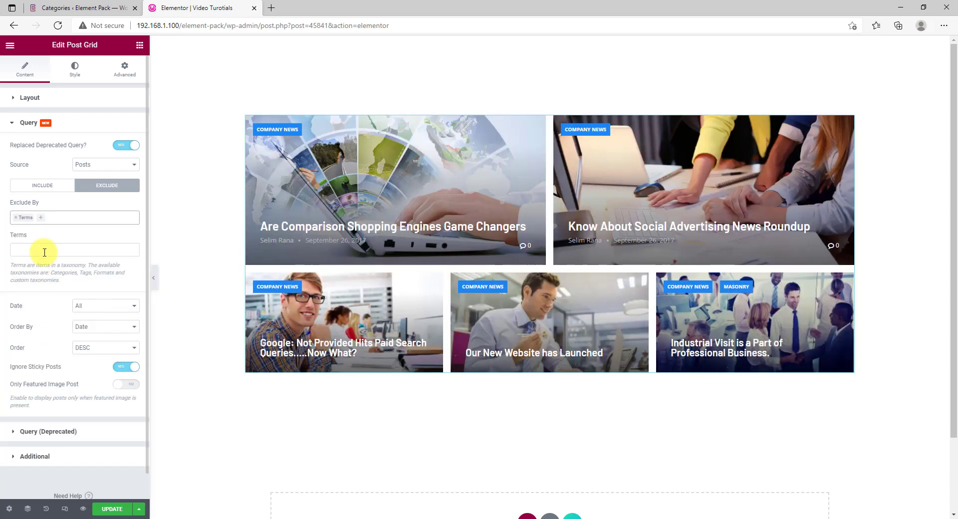
click(45, 249)
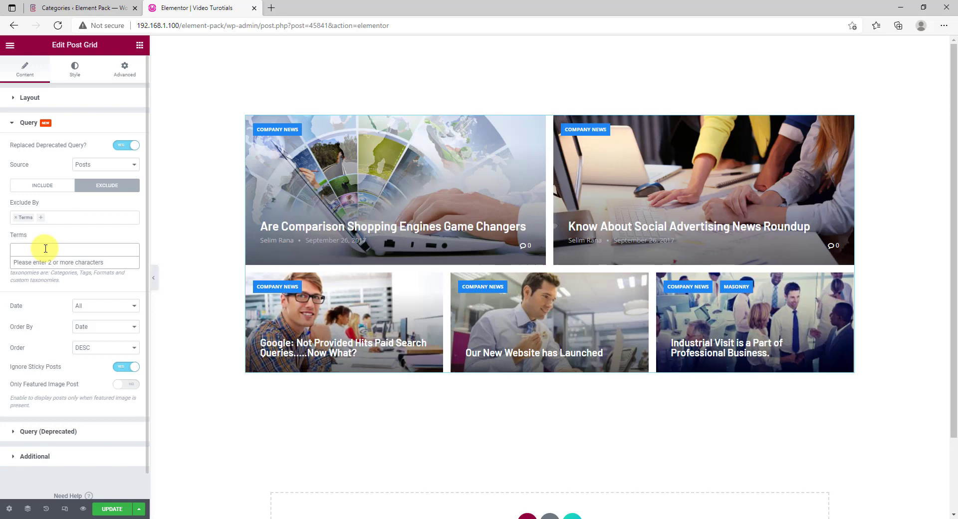
text(masonry)
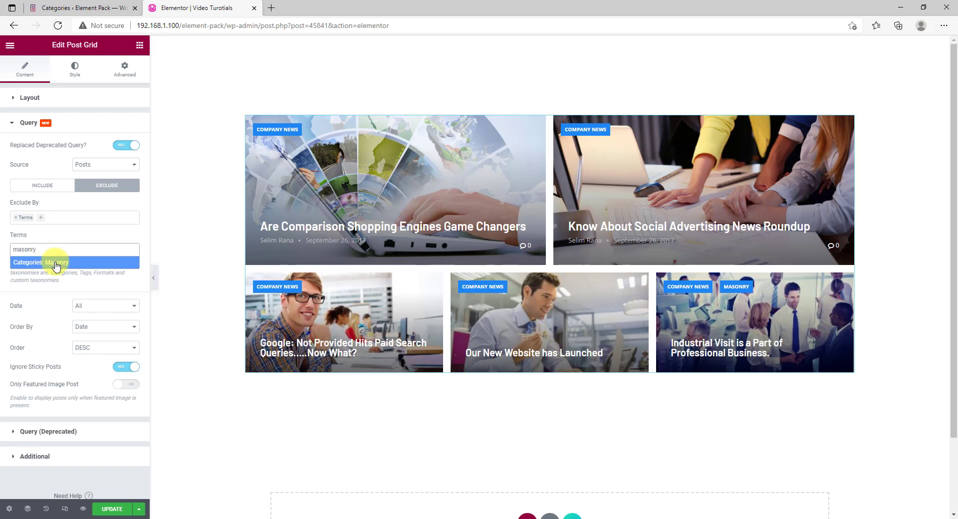
click(56, 264)
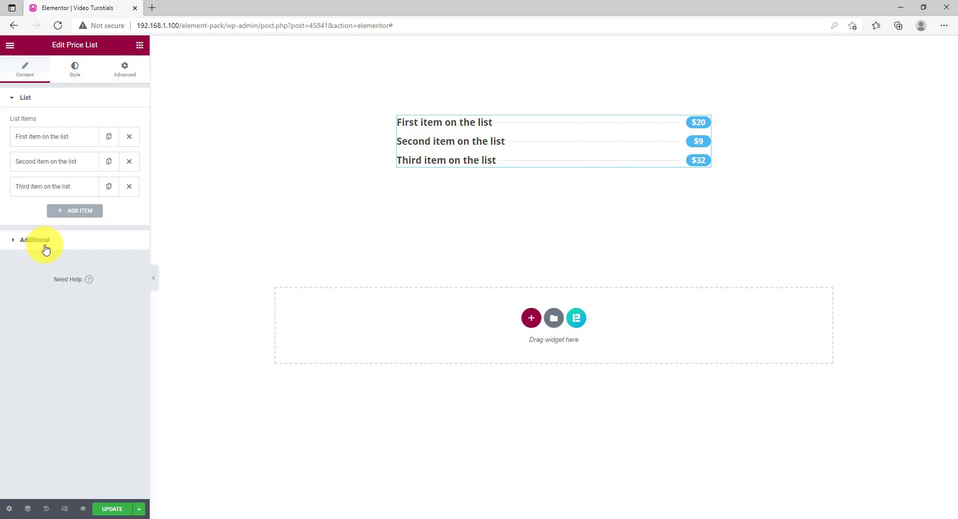
Try a two-column layout in the Price List's additional settings and restore the single column.
click(45, 245)
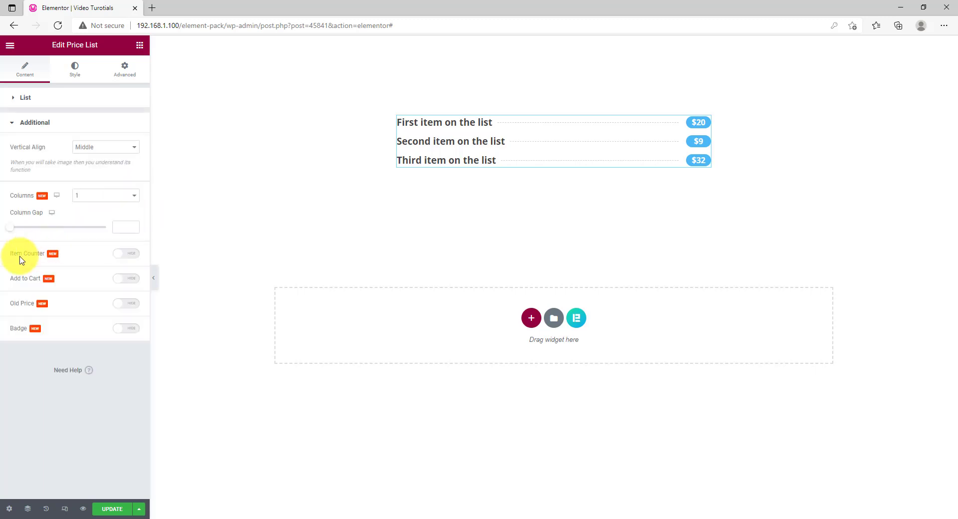
click(104, 201)
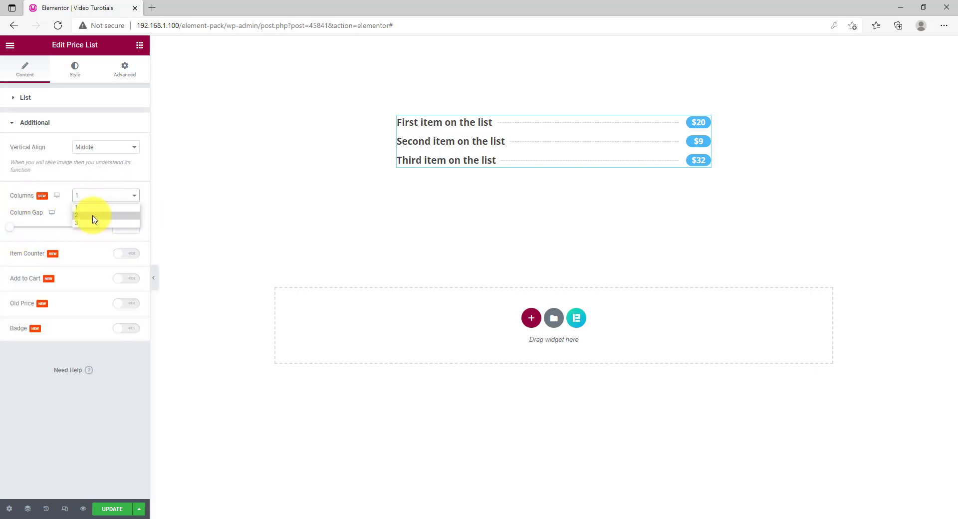
click(94, 216)
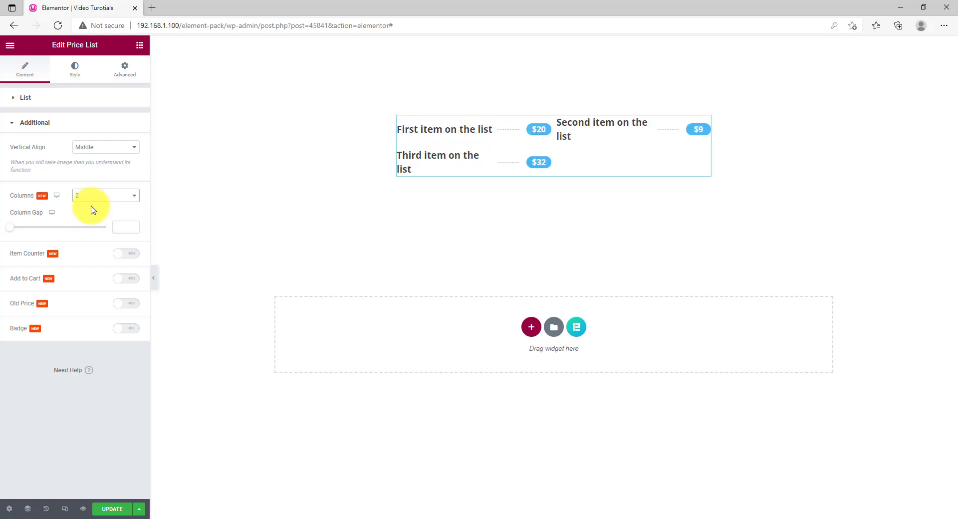
click(92, 198)
click(94, 207)
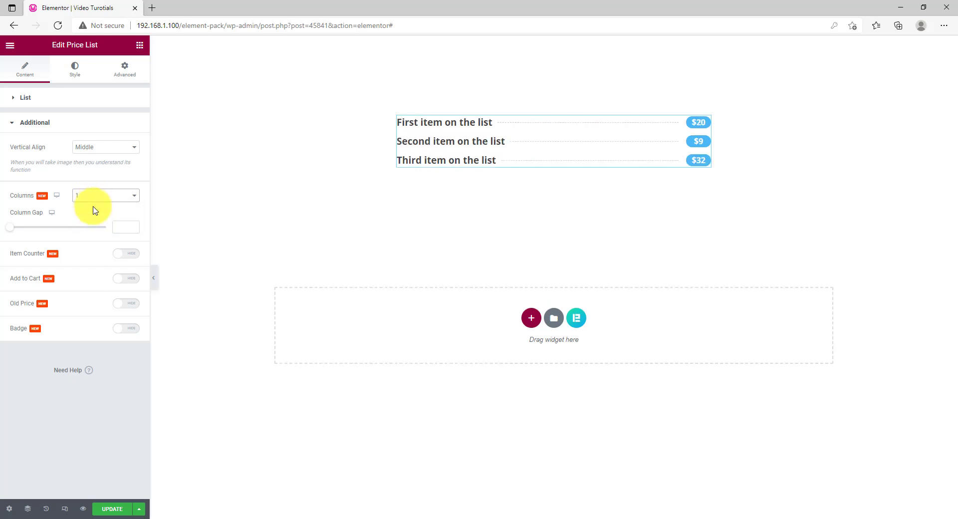
Show the item counter in the Price List.
click(130, 255)
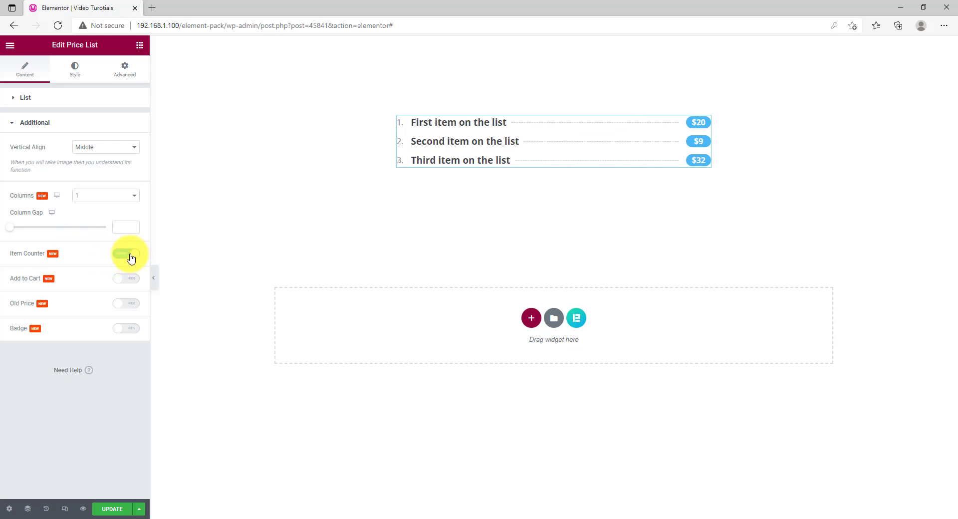
Hide the item counter in the Price List and try the Add to Cart option, switching it off again.
click(130, 256)
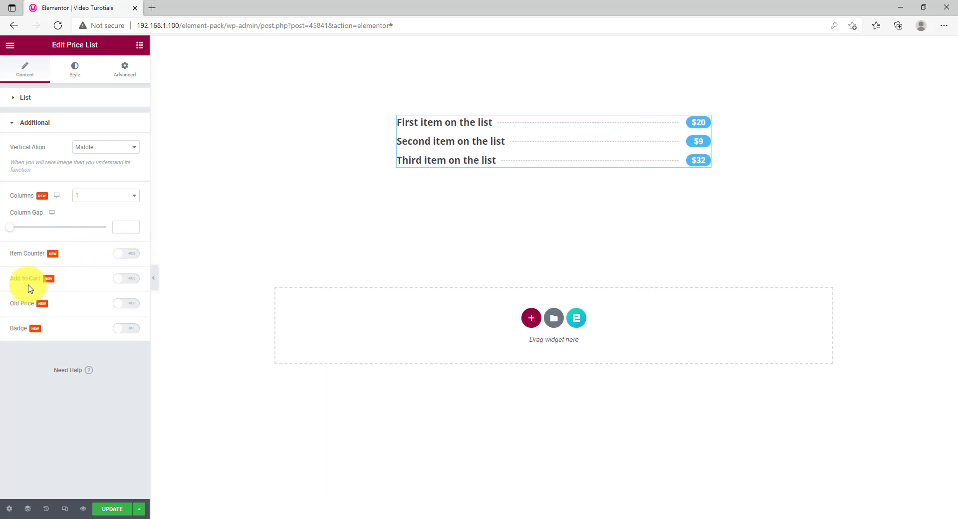
click(129, 278)
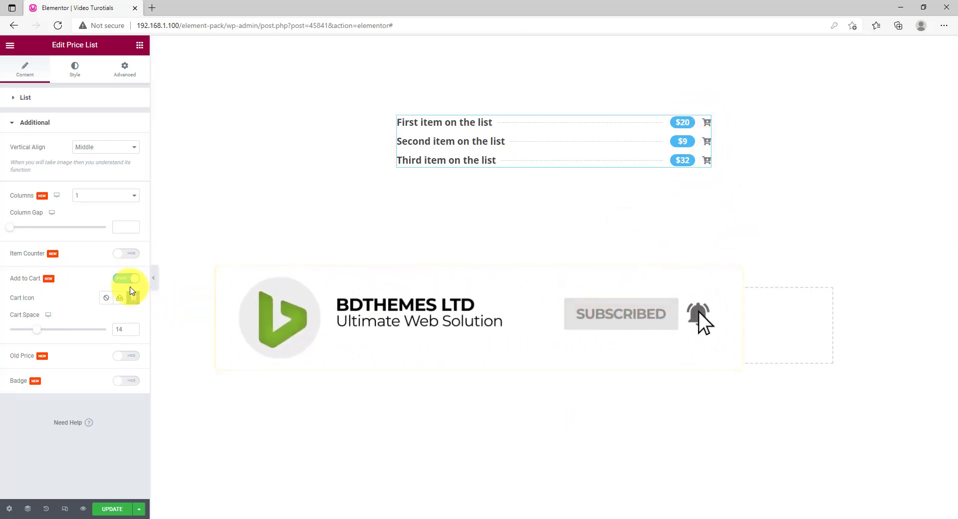
click(128, 279)
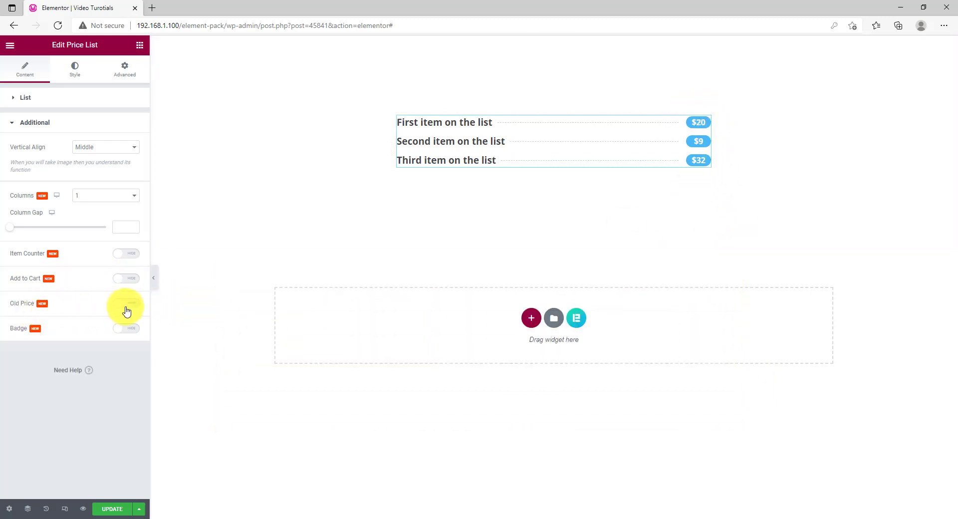
Show the old price and the badge in the Price List, and open the first list item's settings.
click(129, 303)
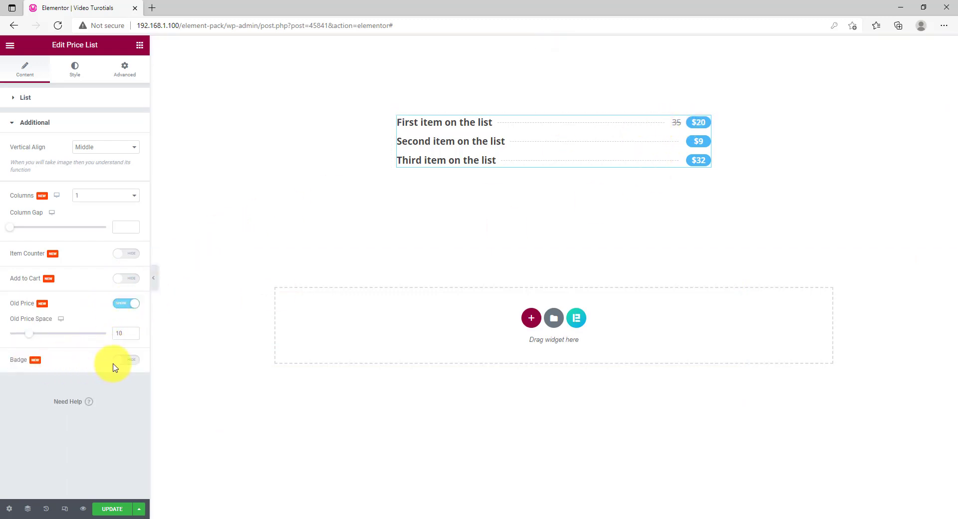
click(130, 360)
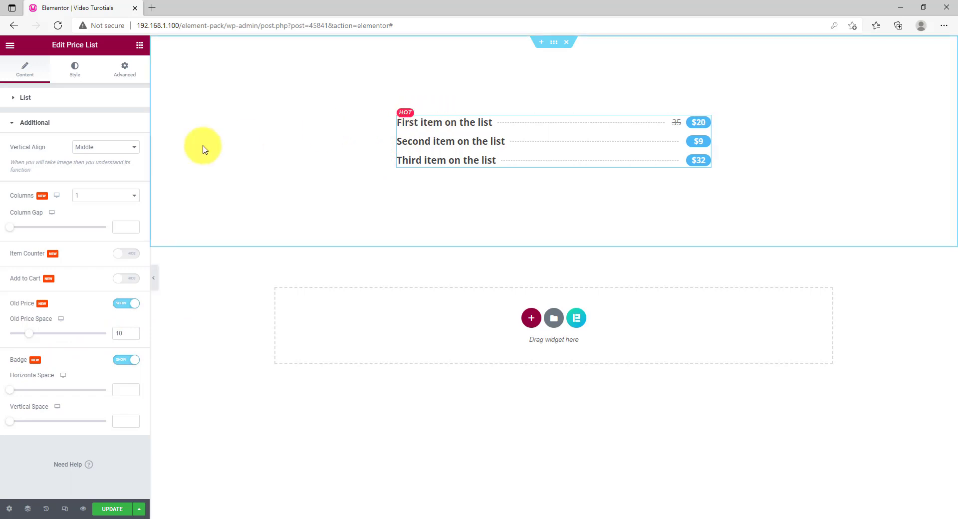
click(74, 98)
click(69, 136)
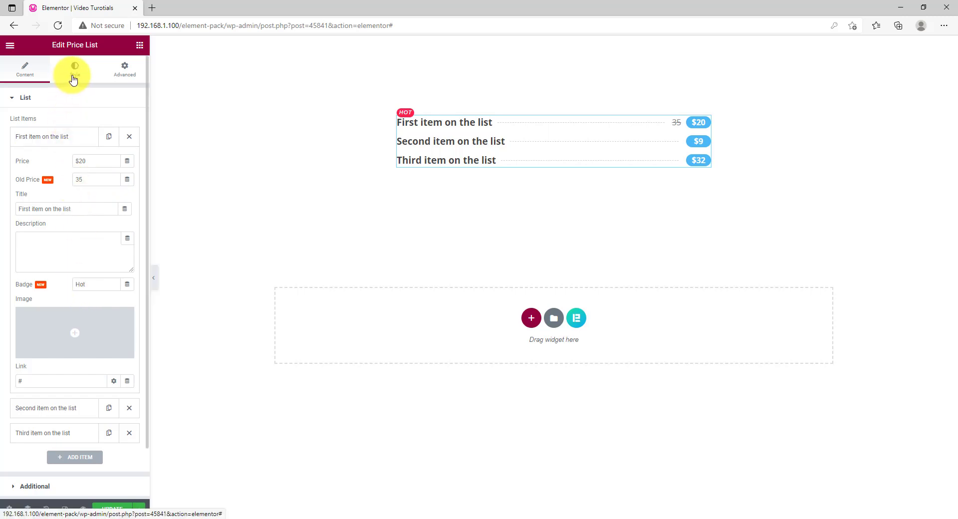
Give the Price List items a Classic background in pale yellow, #FFFEDC, for the normal state.
click(73, 76)
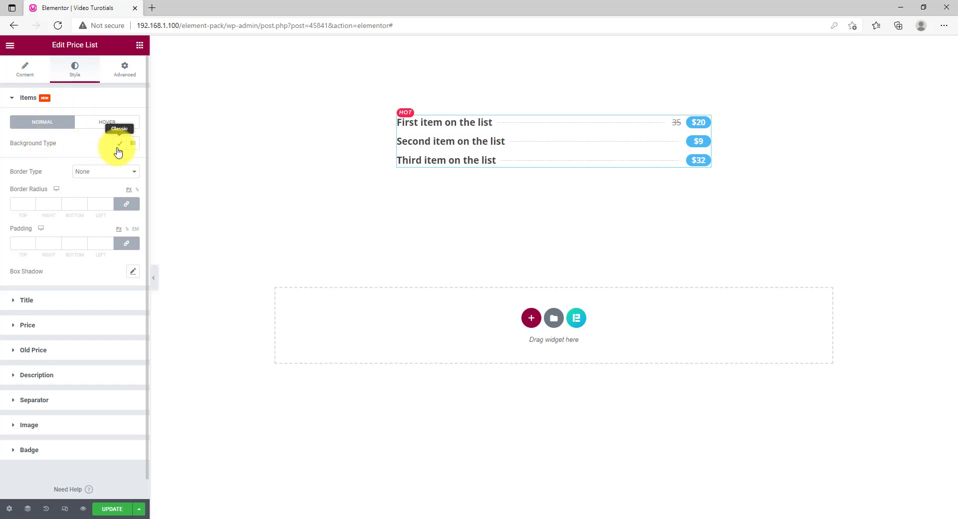
click(118, 144)
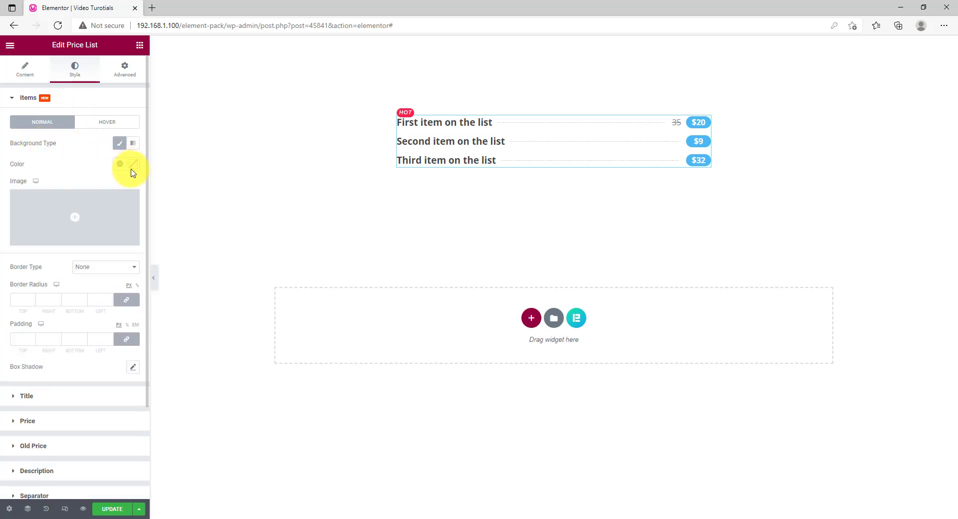
click(133, 165)
click(36, 292)
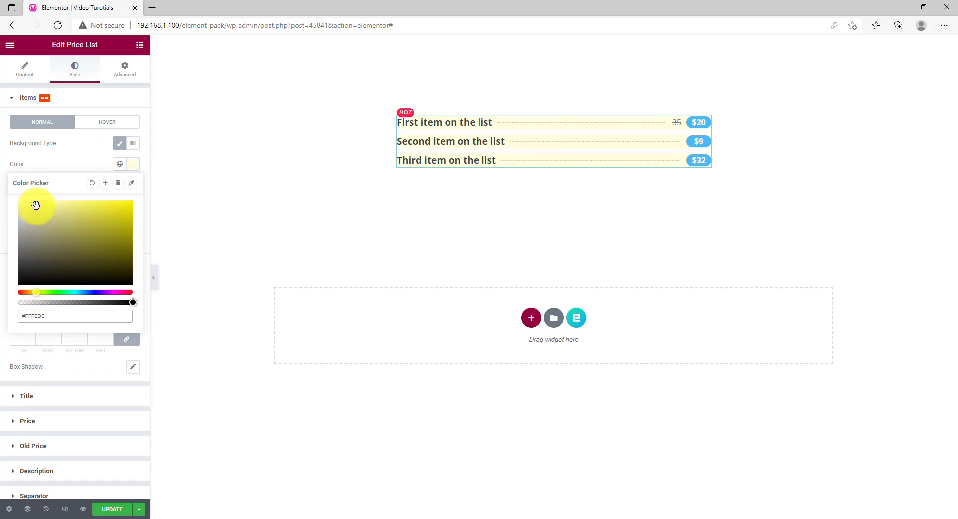
click(64, 160)
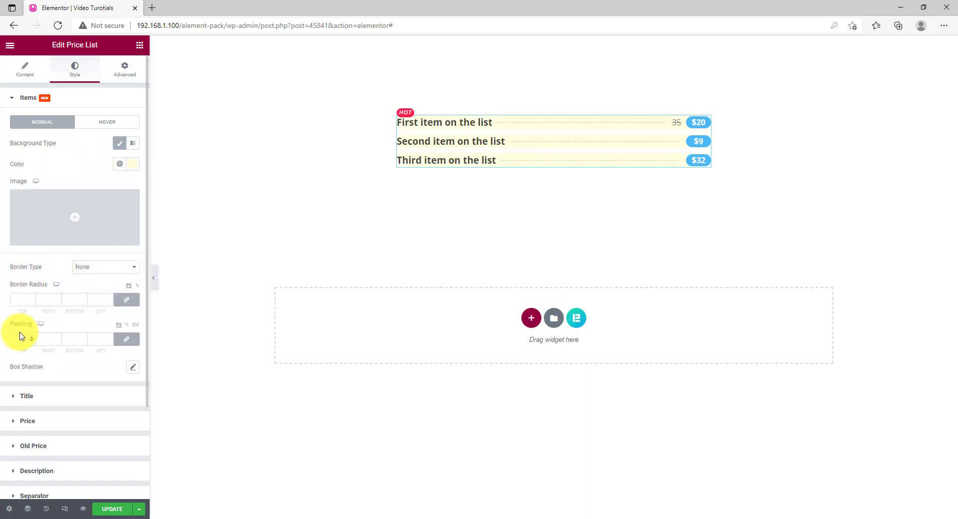
Set the Price List items' padding to 12 px and border radius to 100 px on all sides.
text(12)
click(22, 298)
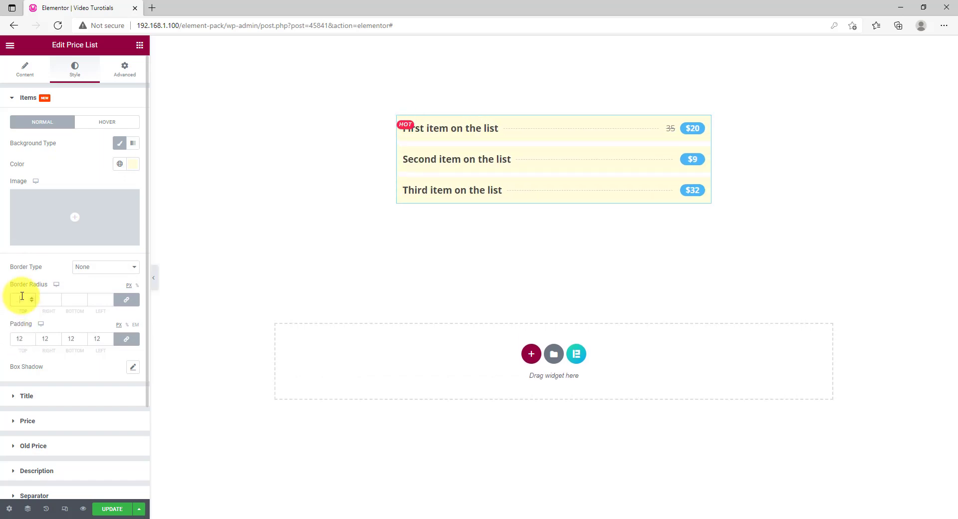
text(00)
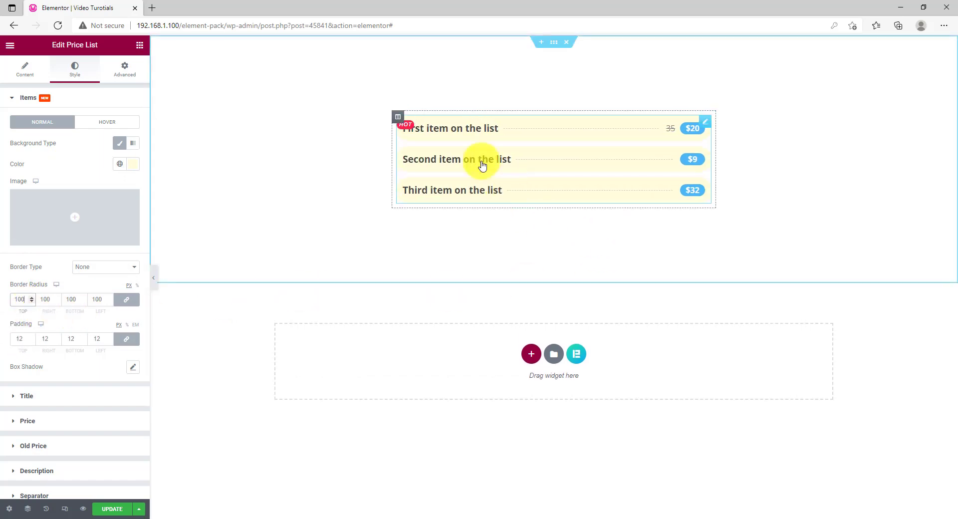
click(107, 122)
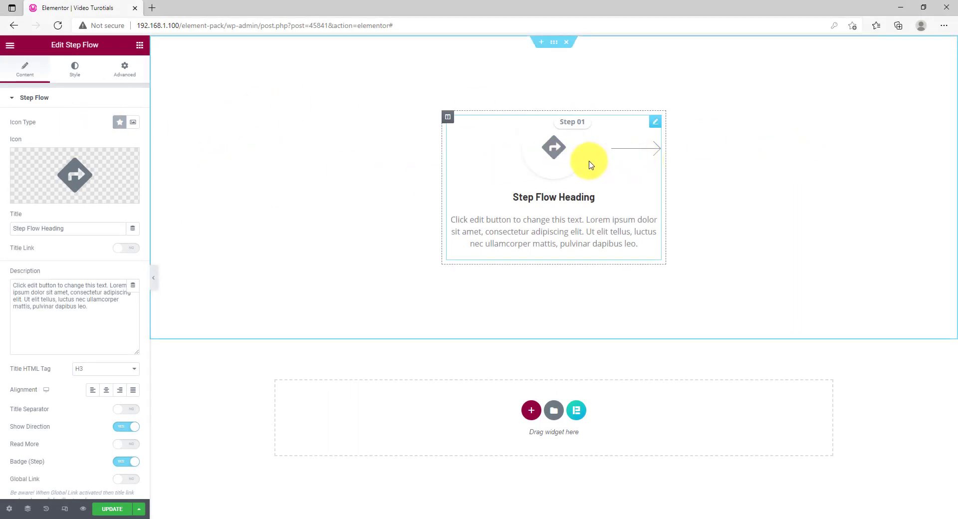
Turn on Hover Animation and Infinite Animation for the Step Flow widget's direction arrow.
click(75, 80)
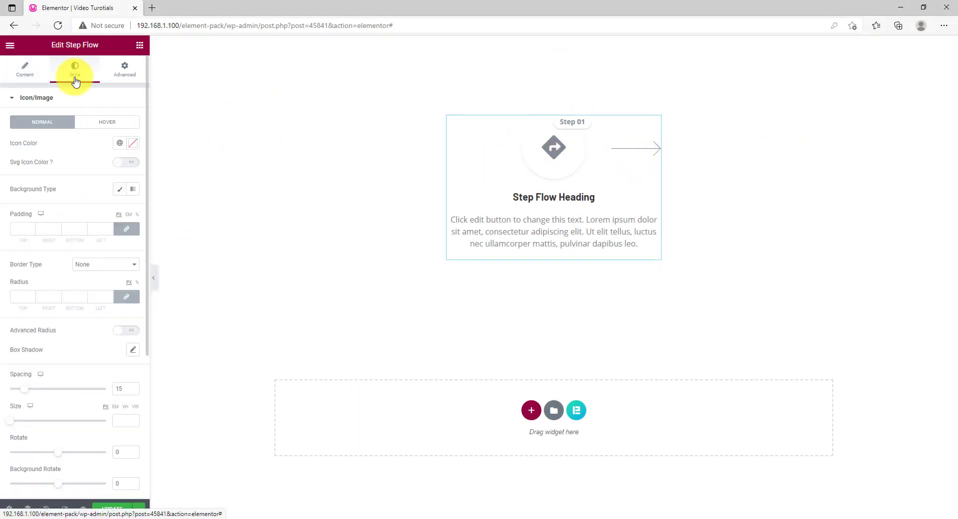
click(110, 104)
click(58, 173)
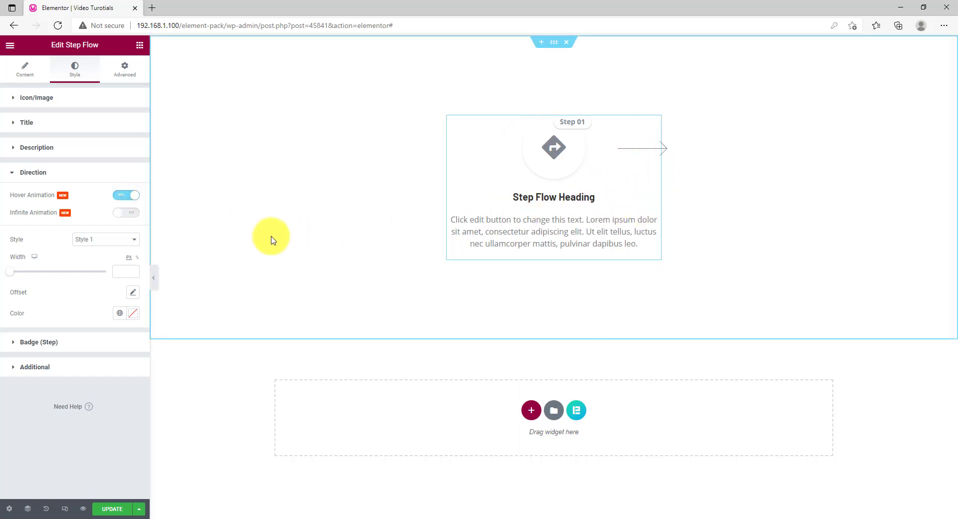
click(133, 213)
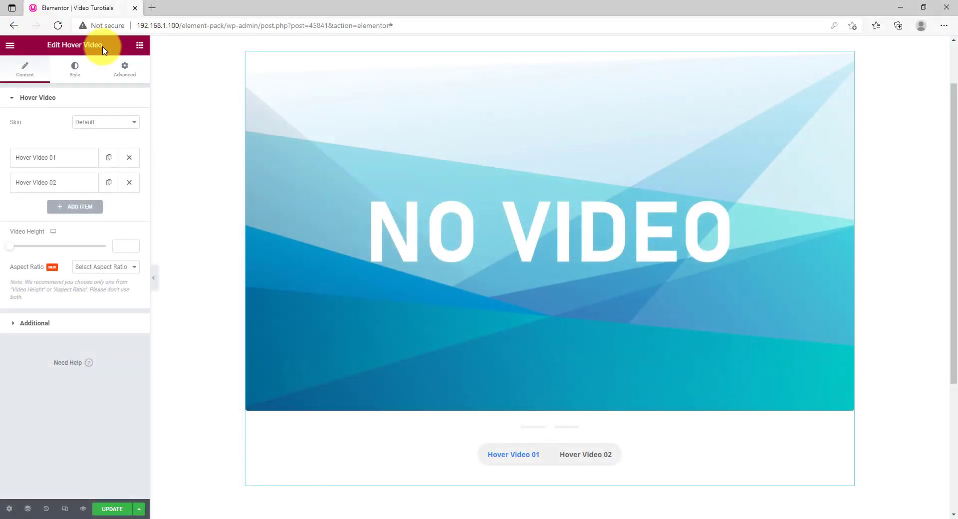
Turn on Video Replay in the Hover Video widget's additional settings.
click(77, 82)
click(25, 71)
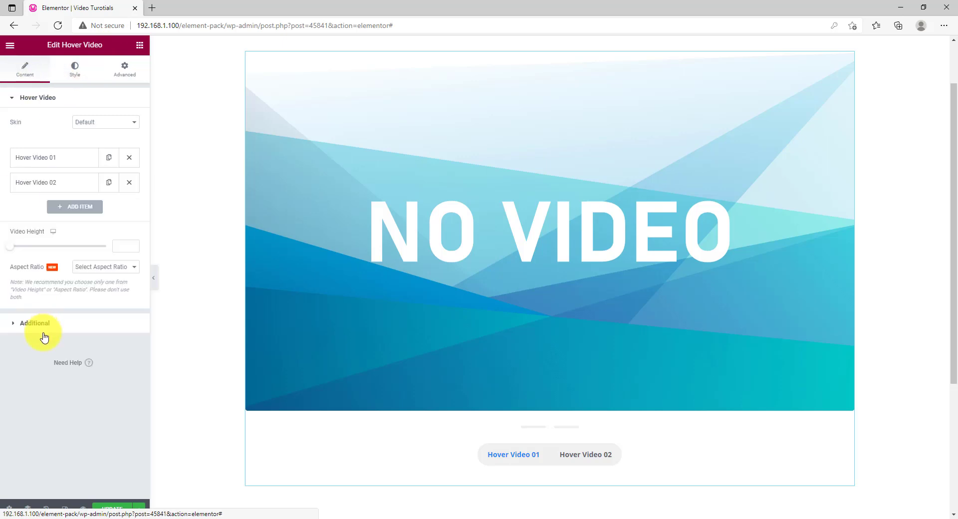
click(44, 324)
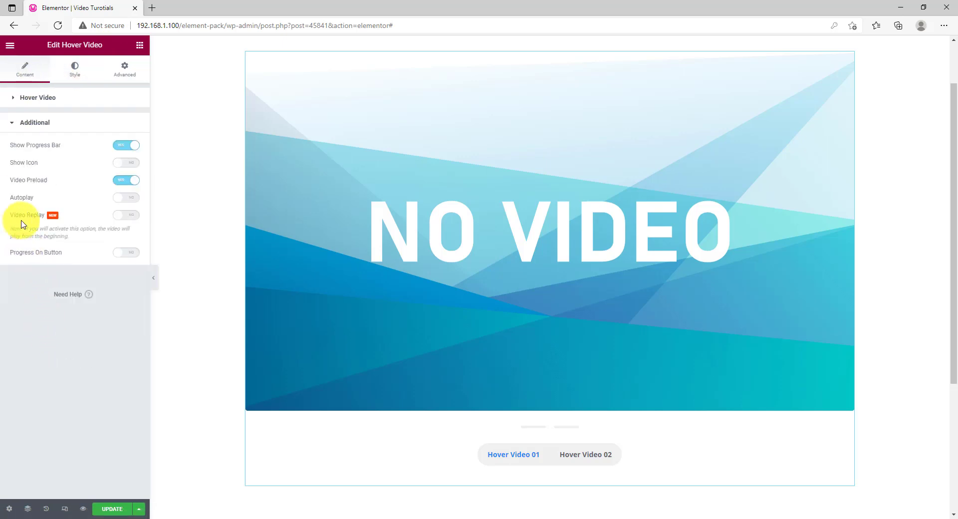
click(132, 220)
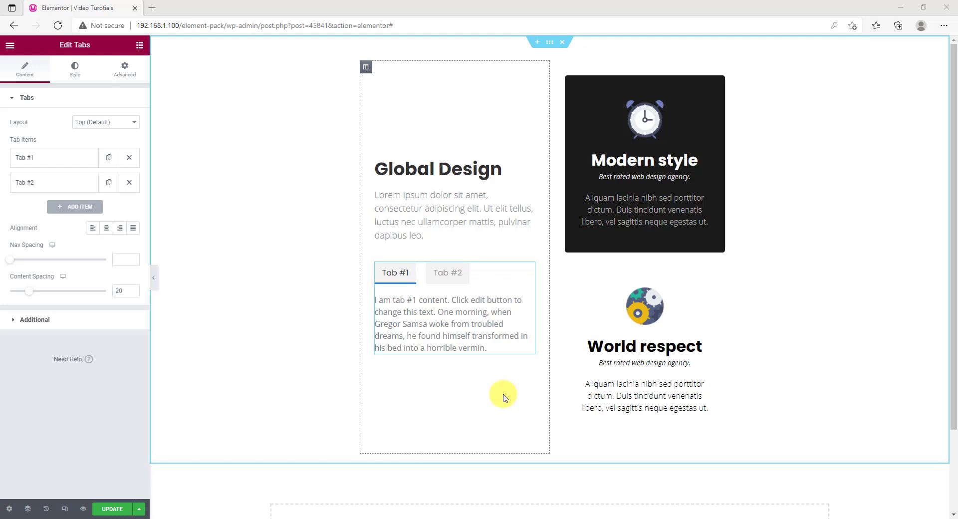
Set the content source of Tab #1 in the Tabs widget to Link Widget.
mouse_move(498, 280)
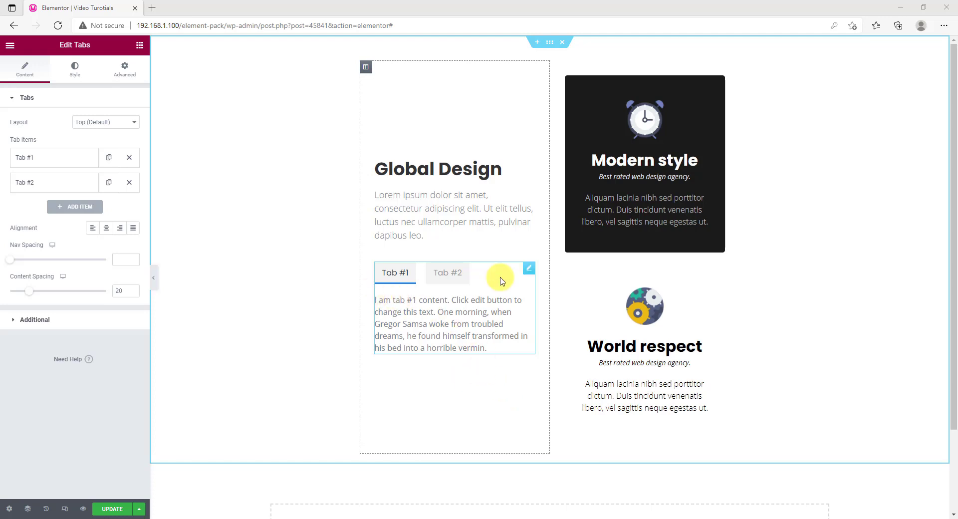
click(529, 273)
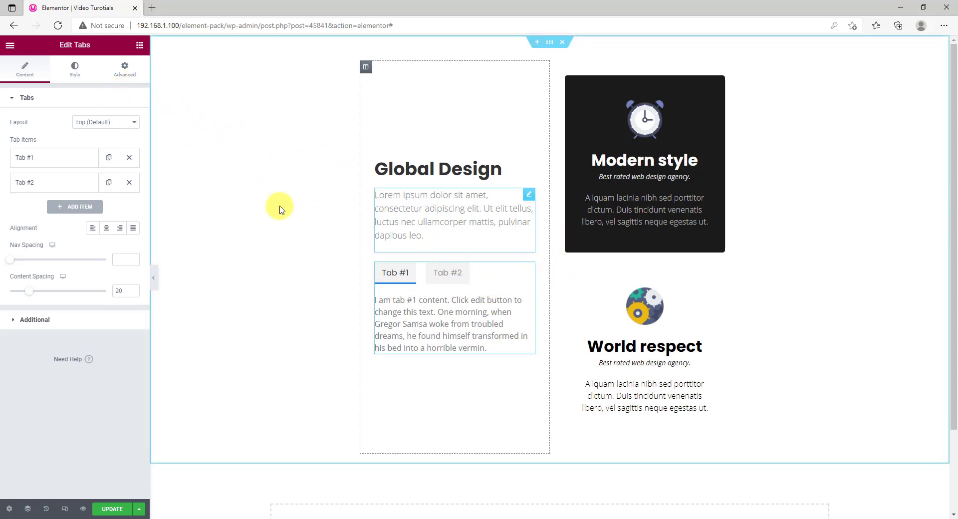
click(62, 163)
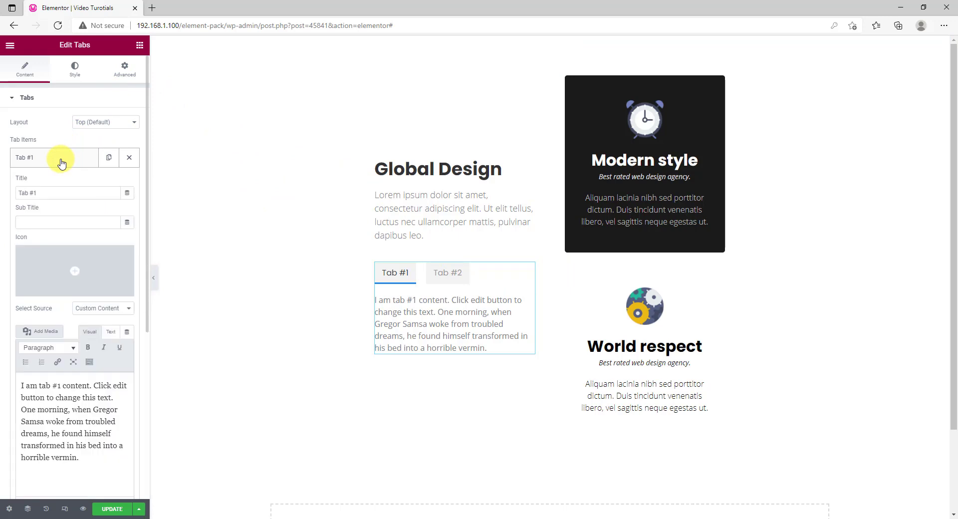
click(110, 309)
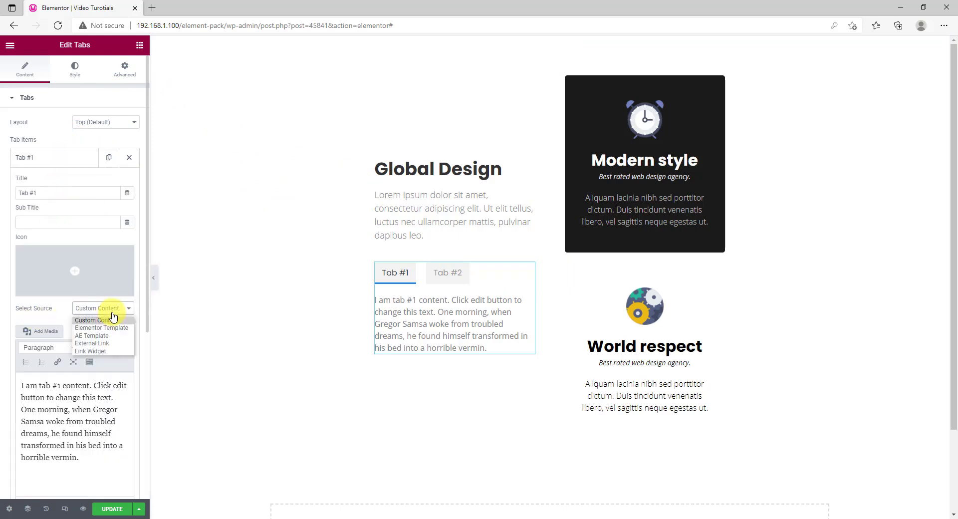
click(99, 351)
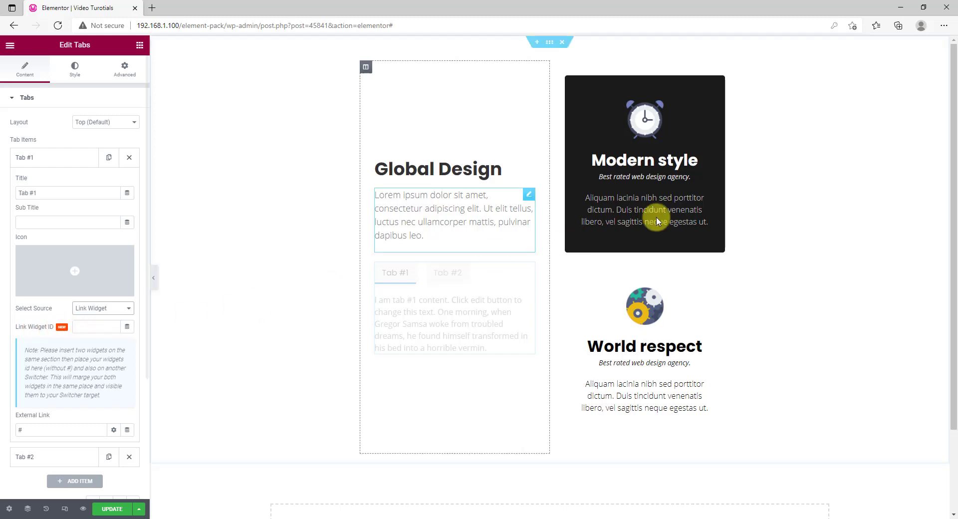
Copy the Modern style icon box's CSS ID, black-version, into Tab #1's Link Widget ID.
click(655, 179)
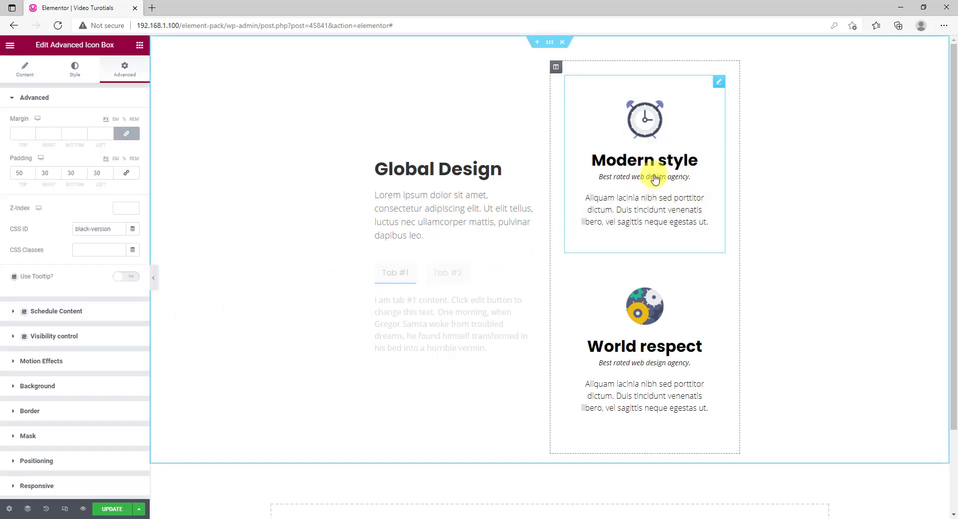
drag(111, 229, 77, 227)
key(ctrl+c)
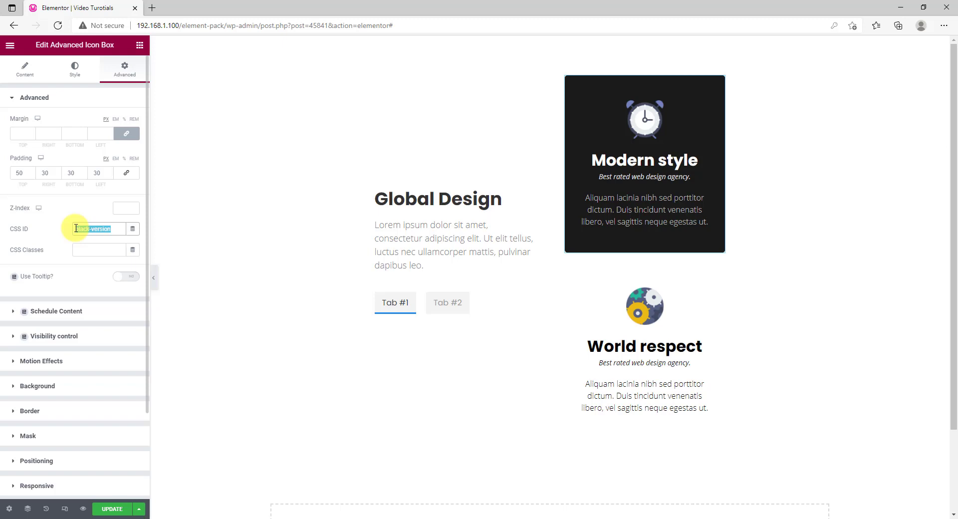
click(498, 314)
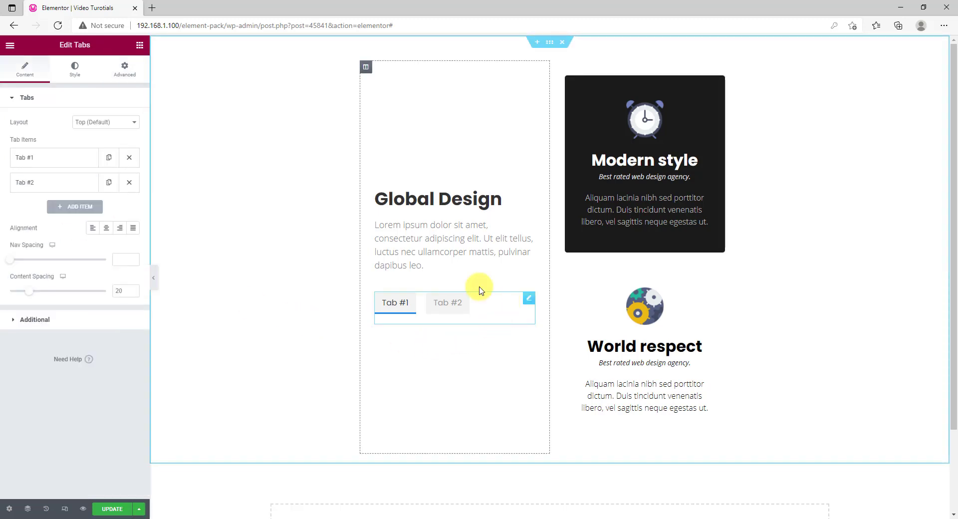
click(68, 157)
click(97, 325)
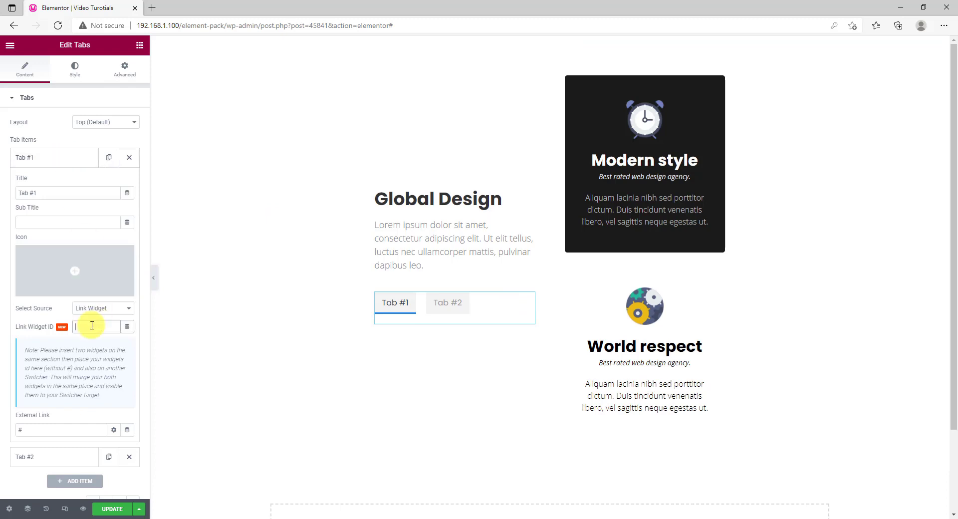
key(ctrl+v)
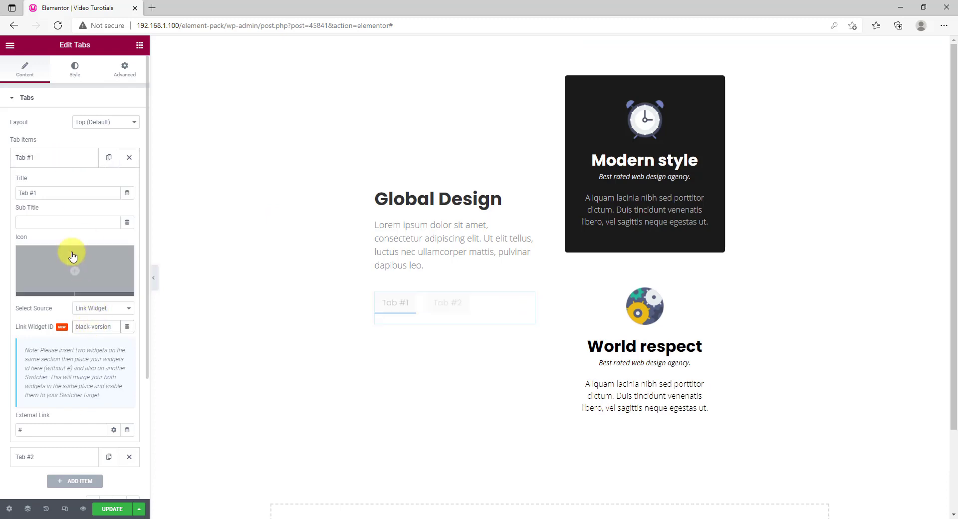
Set the content source of Tab #2 in the Tabs widget to Link Widget.
click(56, 164)
click(58, 183)
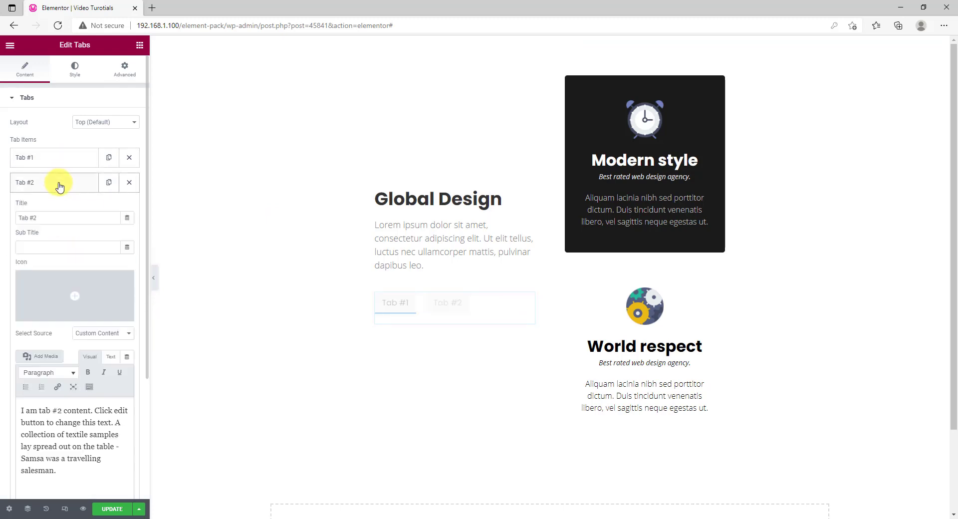
click(101, 333)
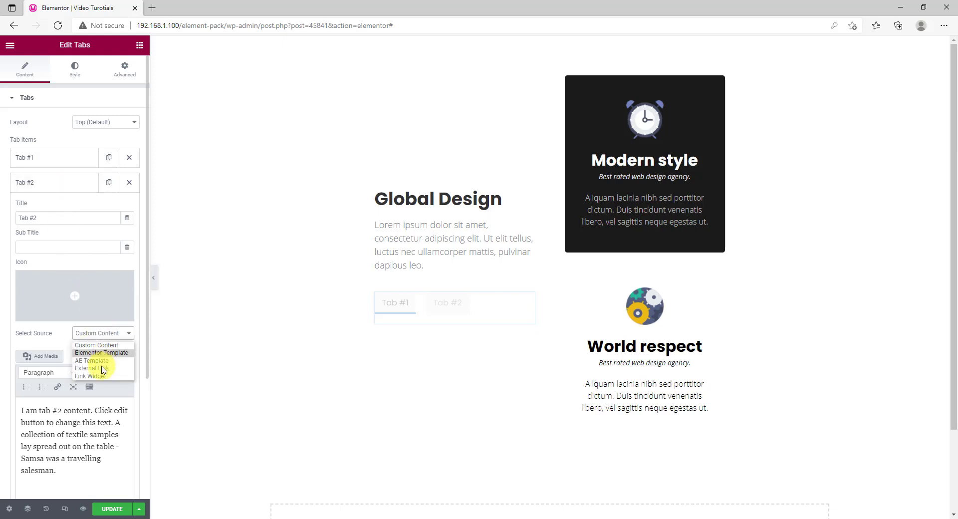
click(103, 377)
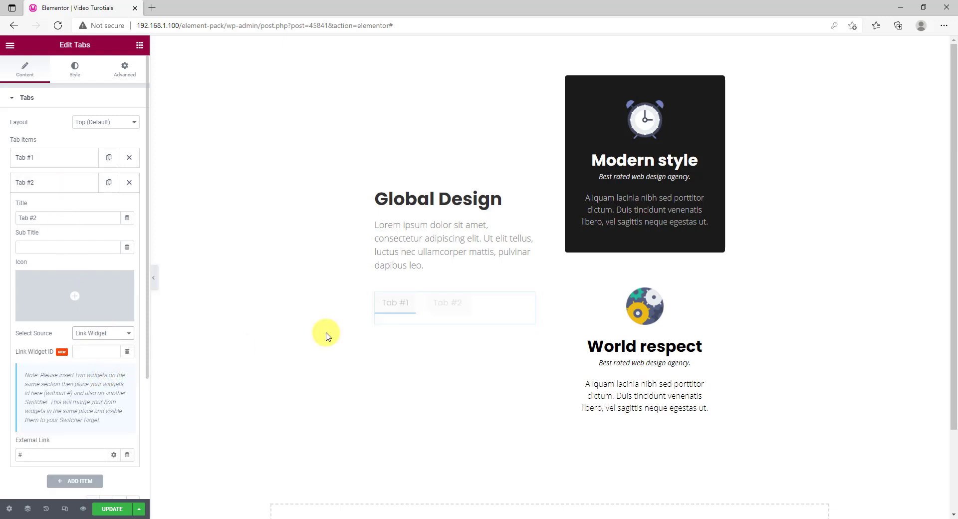
Copy the World respect icon box's CSS ID, white-version, into Tab #2's Link Widget ID.
click(628, 343)
drag(109, 229, 73, 227)
key(ctrl+c)
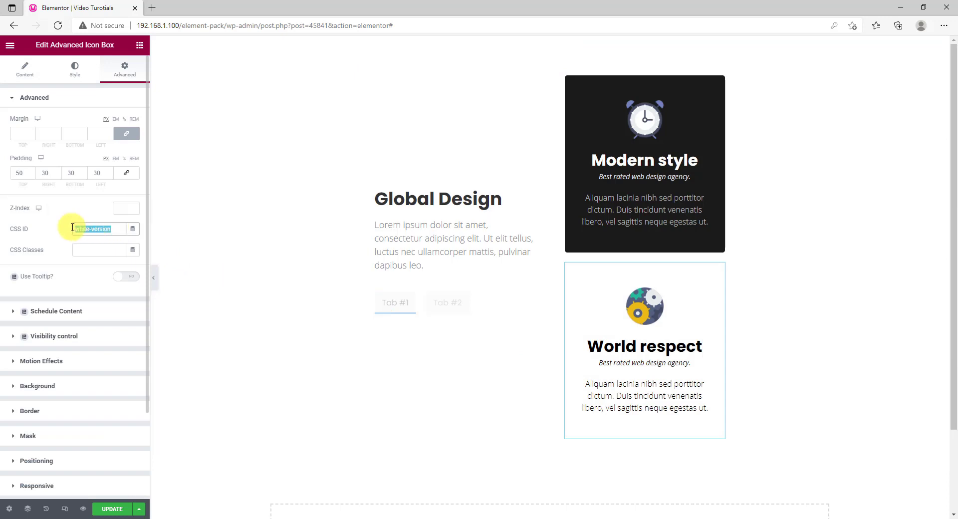
click(498, 313)
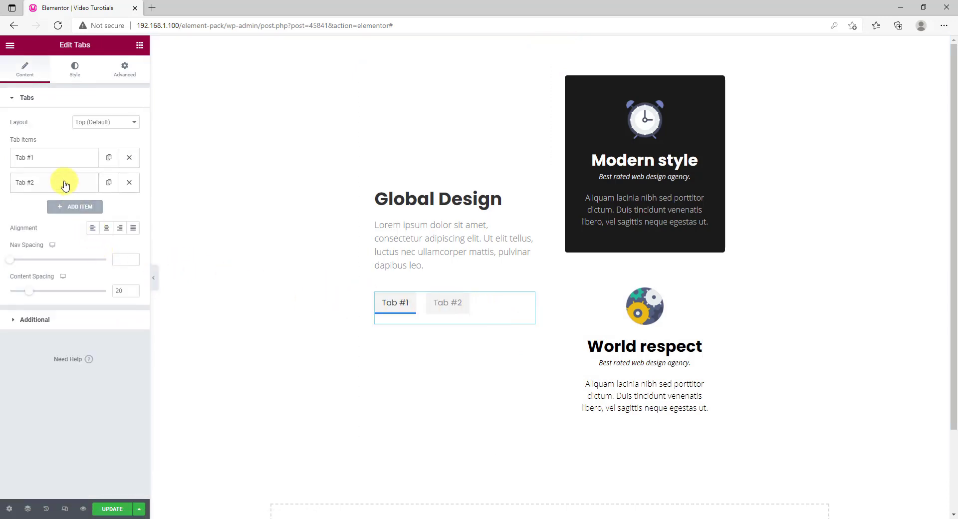
click(66, 186)
click(96, 350)
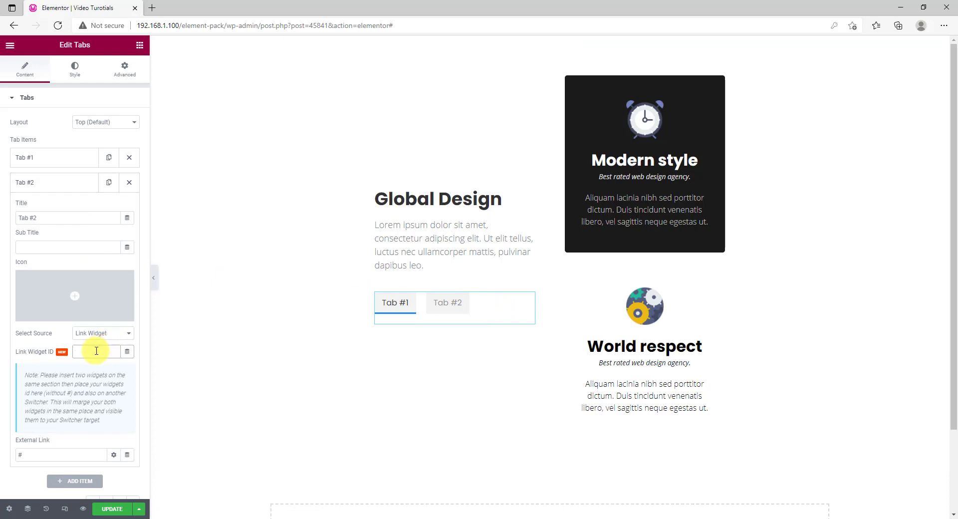
key(ctrl+v)
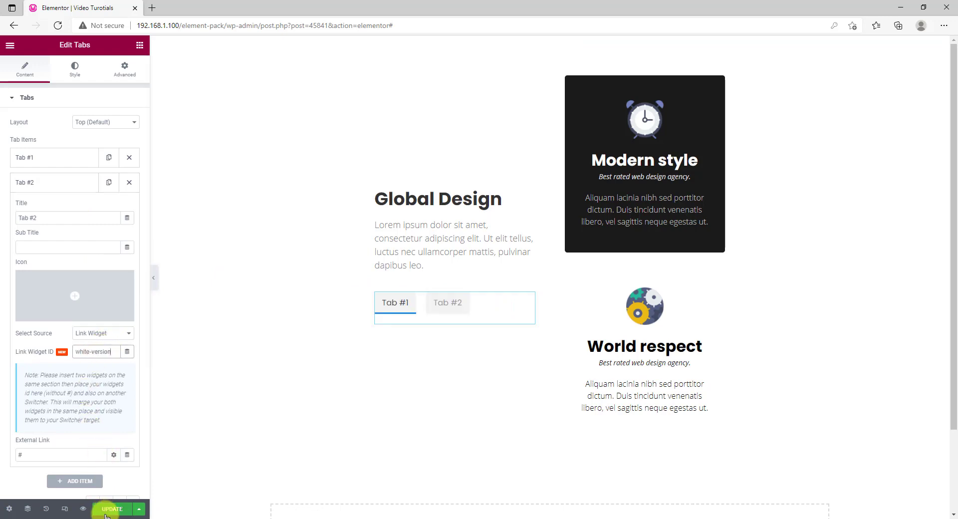
Update the page and test switching between Tab #1 and Tab #2 in the page preview.
click(105, 514)
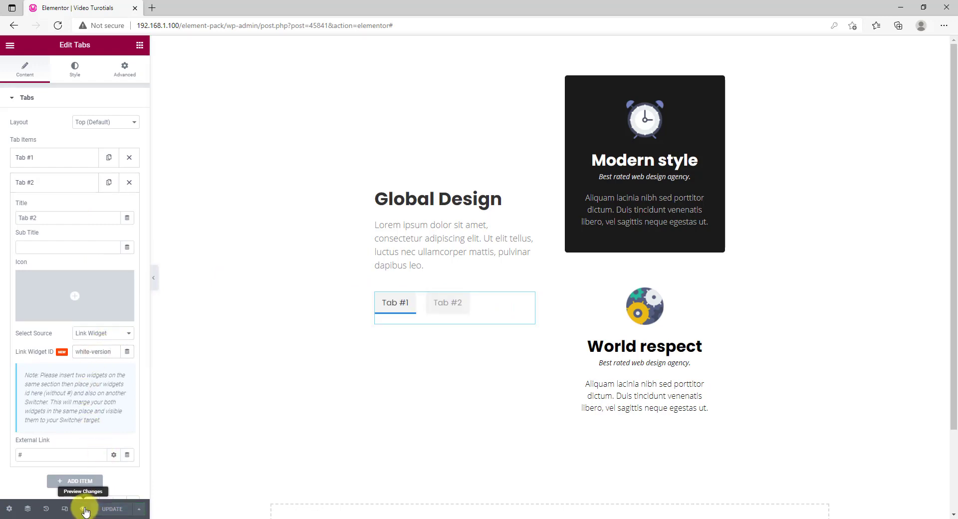
click(84, 509)
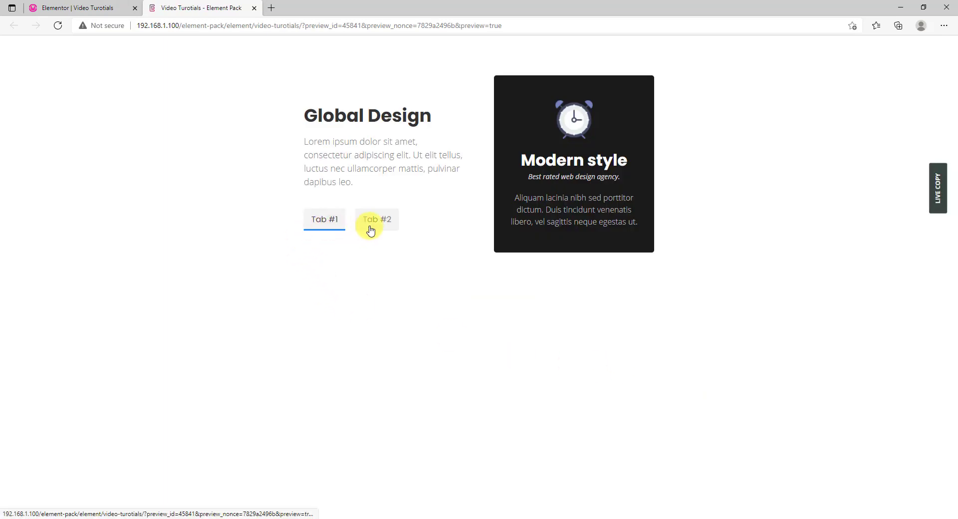
click(386, 229)
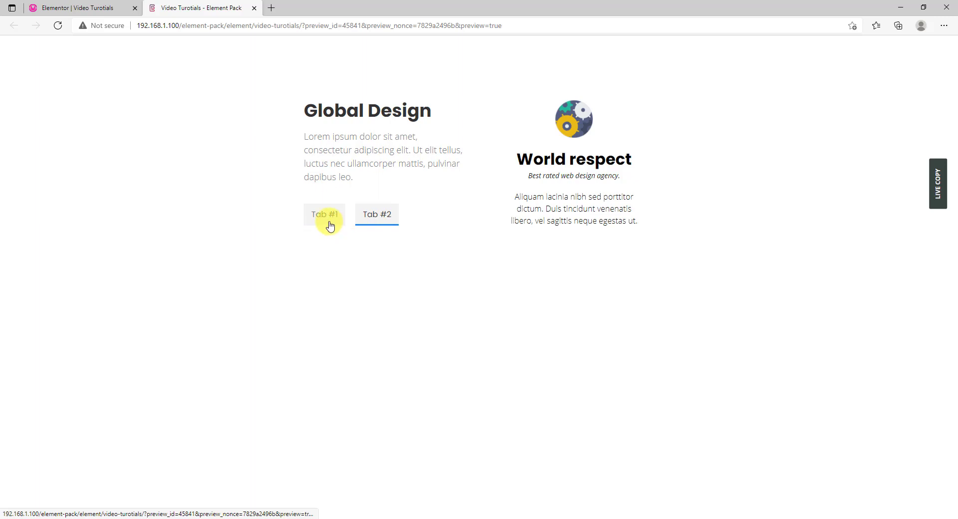
click(328, 224)
click(377, 224)
click(334, 224)
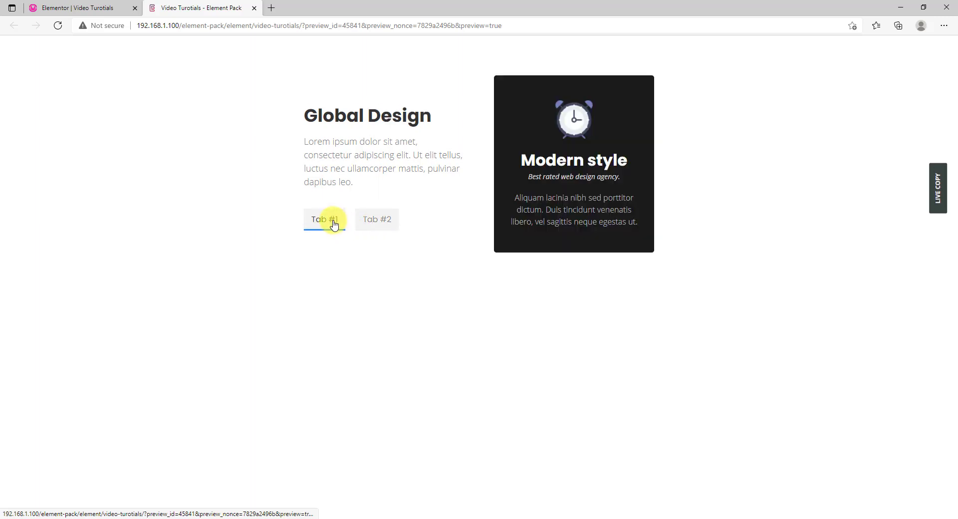
click(378, 221)
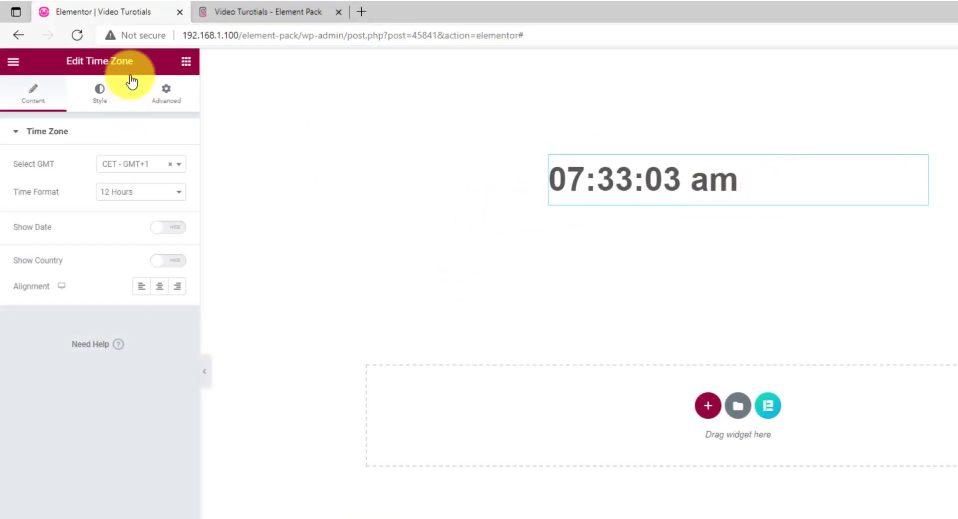
Set the Time Zone widget's GMT to Local GMT.
click(139, 169)
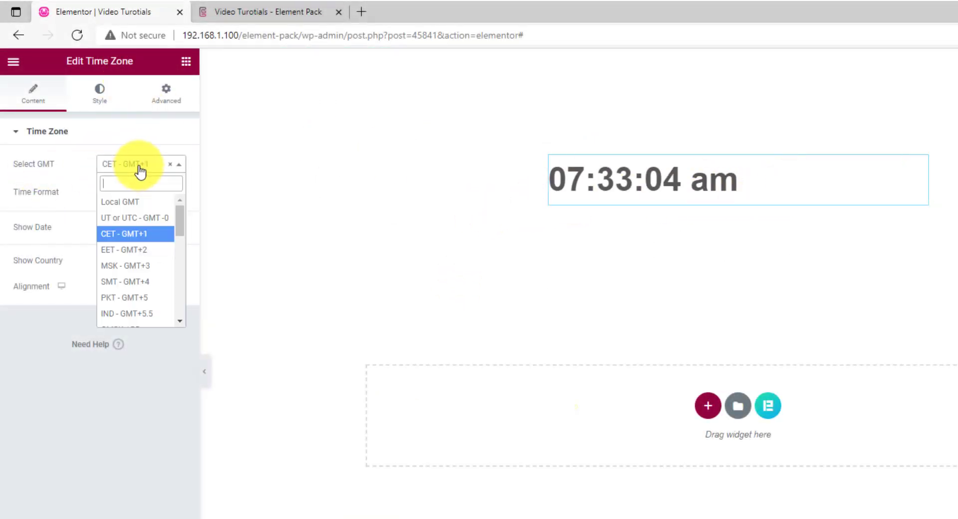
click(129, 202)
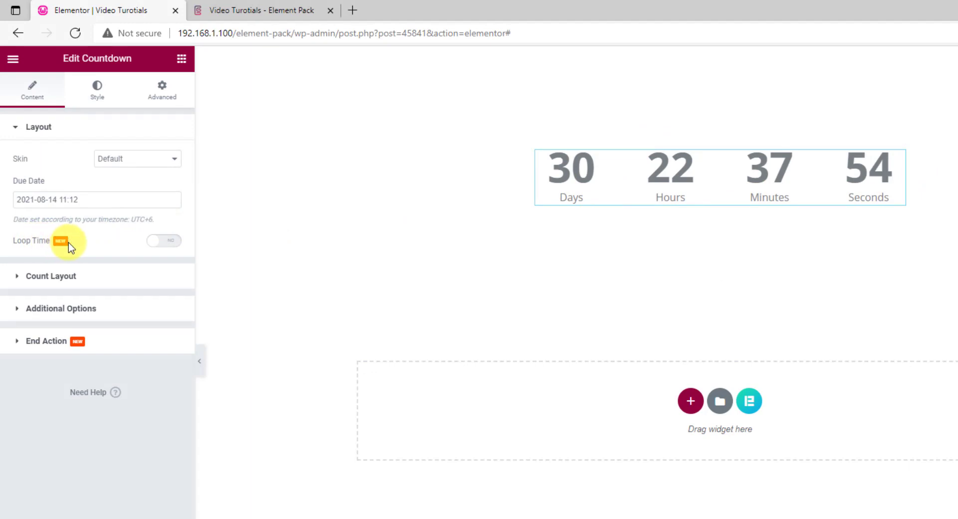
Turn on Loop Time for the Countdown widget and adjust its loop time in hours.
click(170, 241)
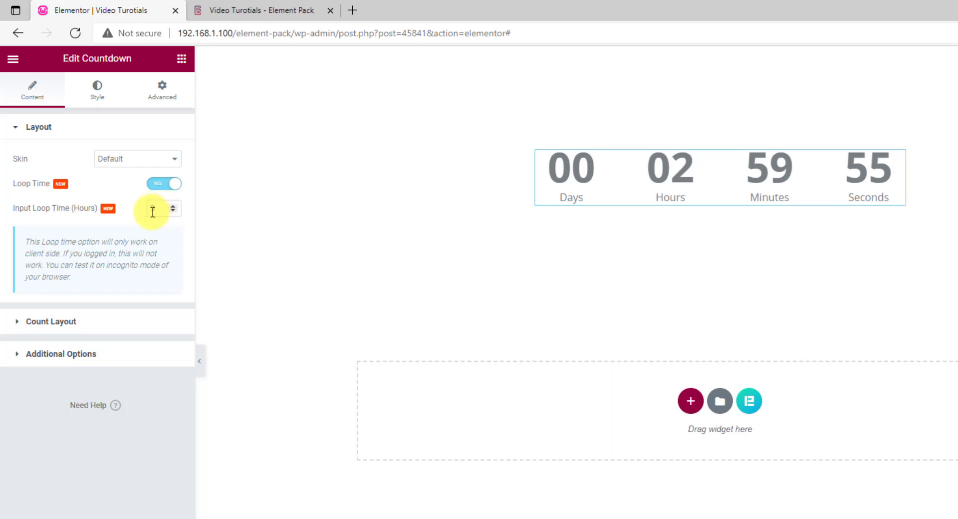
click(173, 207)
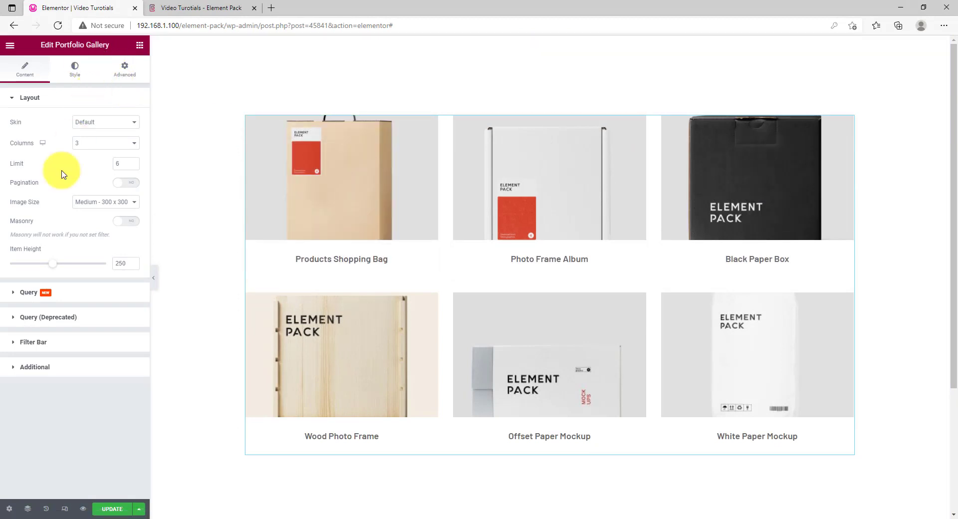
Show the Portfolio Gallery's filter bar and turn on Filter Item Count.
click(45, 343)
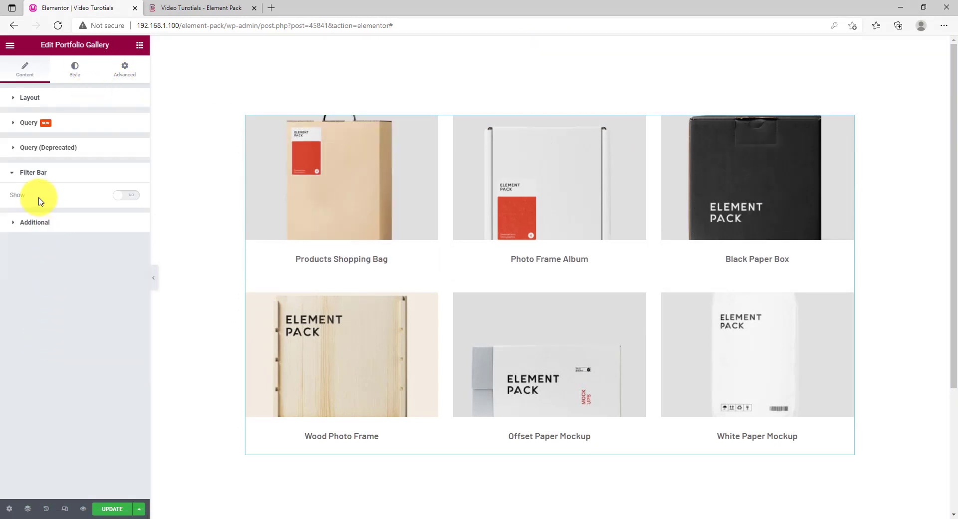
click(118, 195)
click(132, 197)
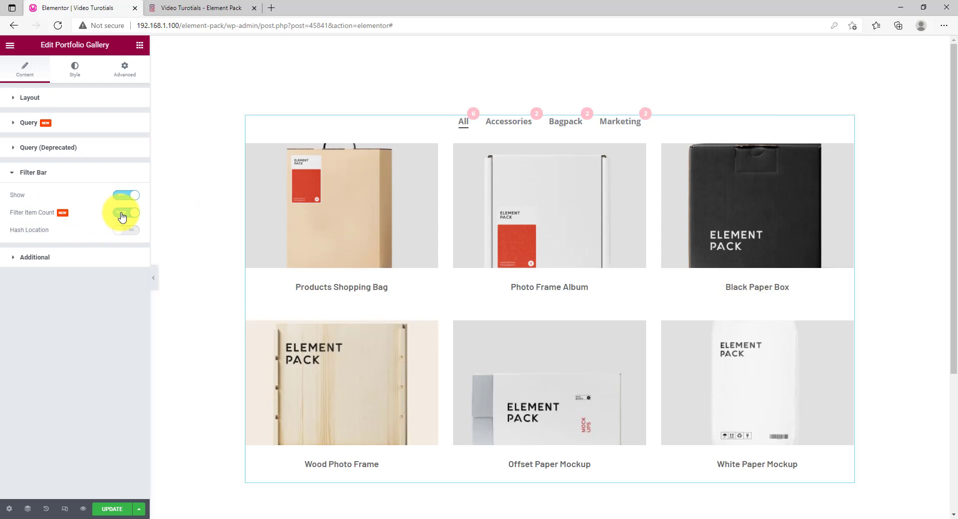
Open the Portfolio Gallery's style settings for Filter Item Count.
click(75, 70)
scroll(96, 320, down, 2)
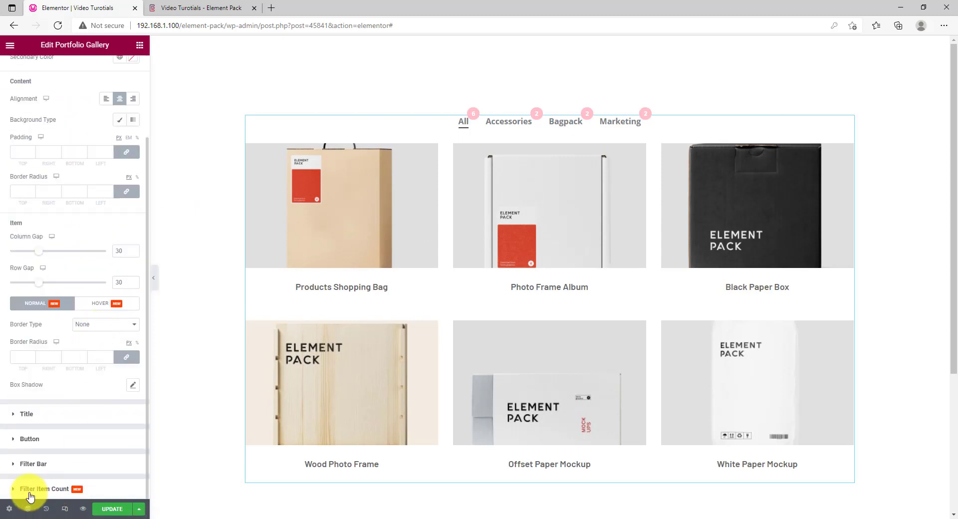
click(44, 491)
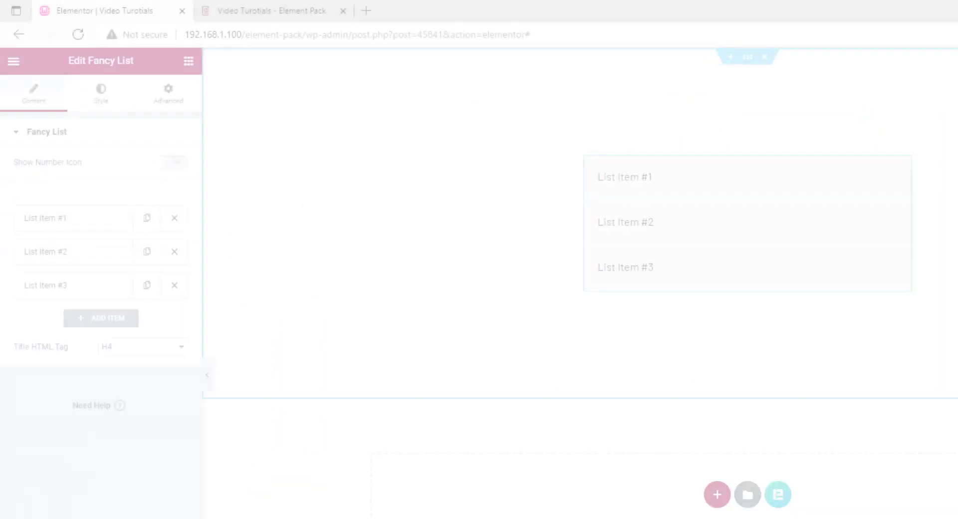
Set the Fancy List items' hover background color to light pink, #F1C0C0.
click(97, 107)
click(150, 170)
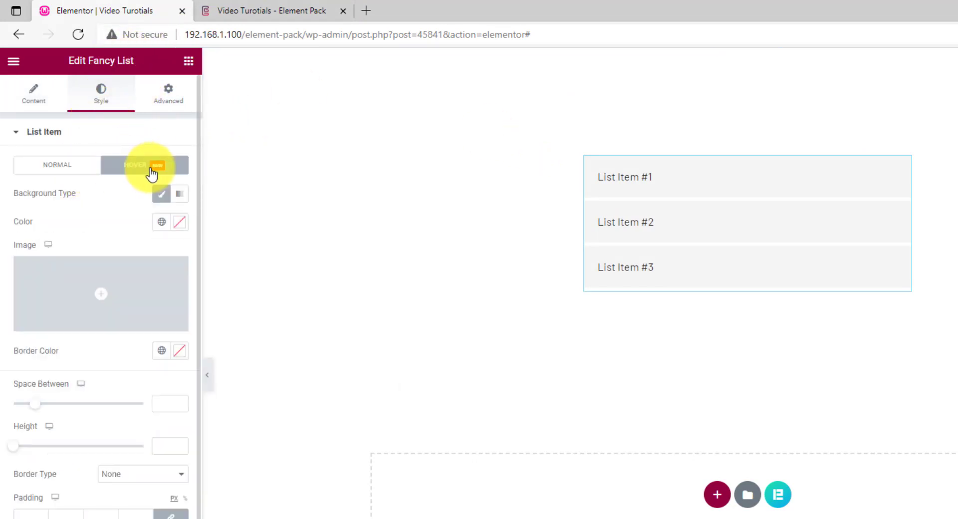
click(179, 221)
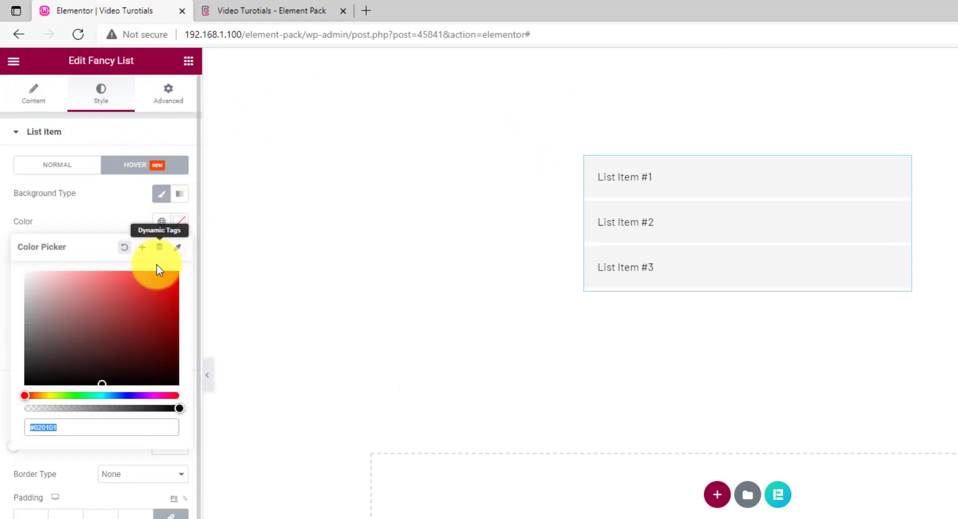
drag(120, 300, 57, 278)
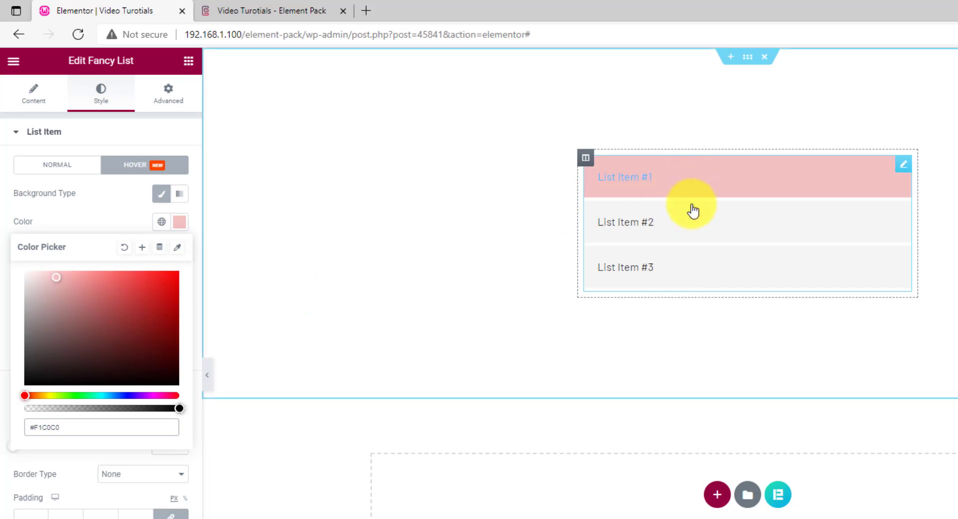